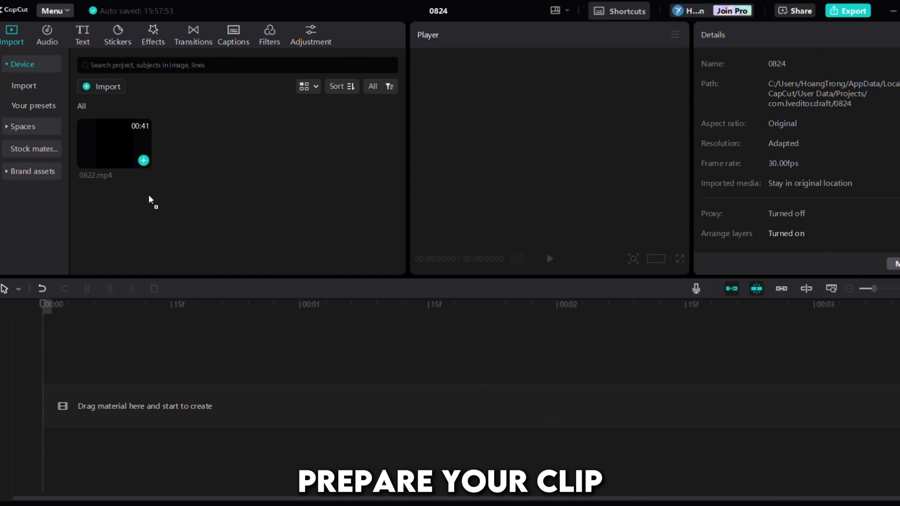
Step: Add 0822.mp4 to the timeline and place the playhead at the segment's first frame, 00:00:13:10
drag(149, 199, 175, 357)
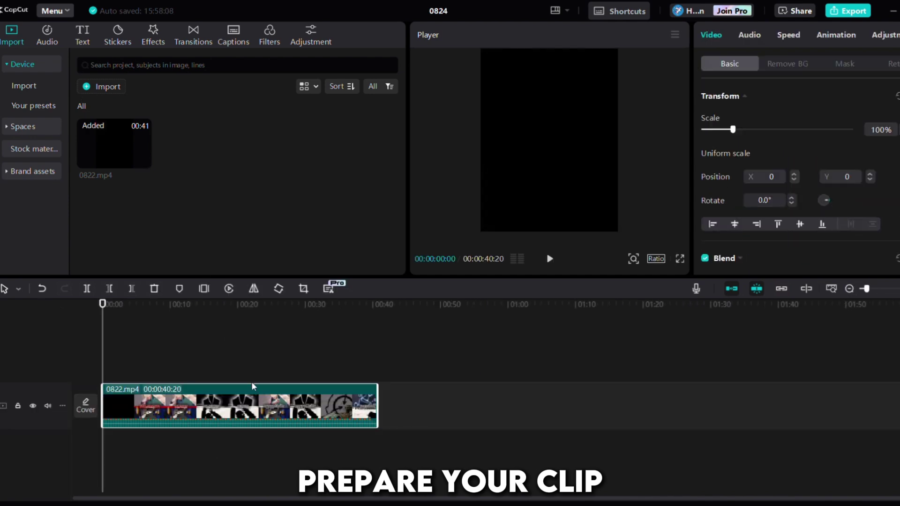
drag(867, 290, 872, 289)
click(210, 362)
drag(211, 364, 479, 367)
click(886, 289)
drag(287, 359, 806, 365)
click(891, 289)
click(511, 345)
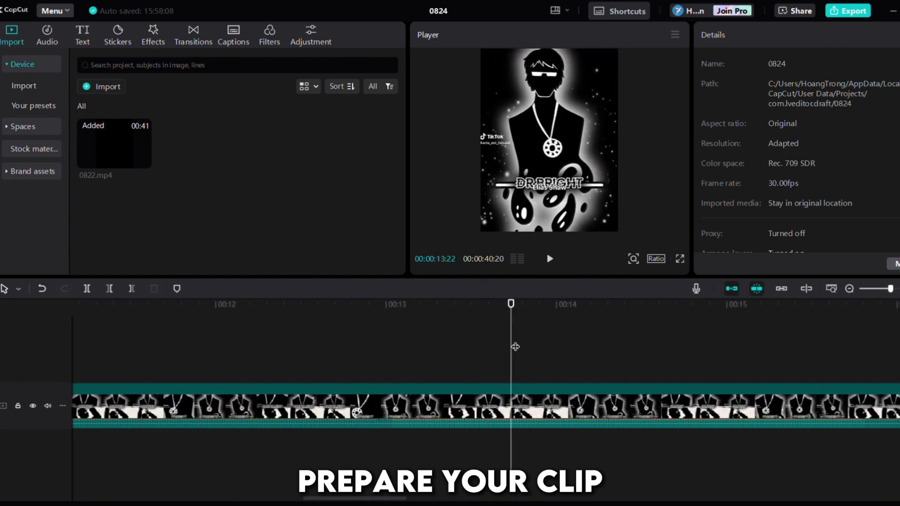
drag(512, 346, 446, 364)
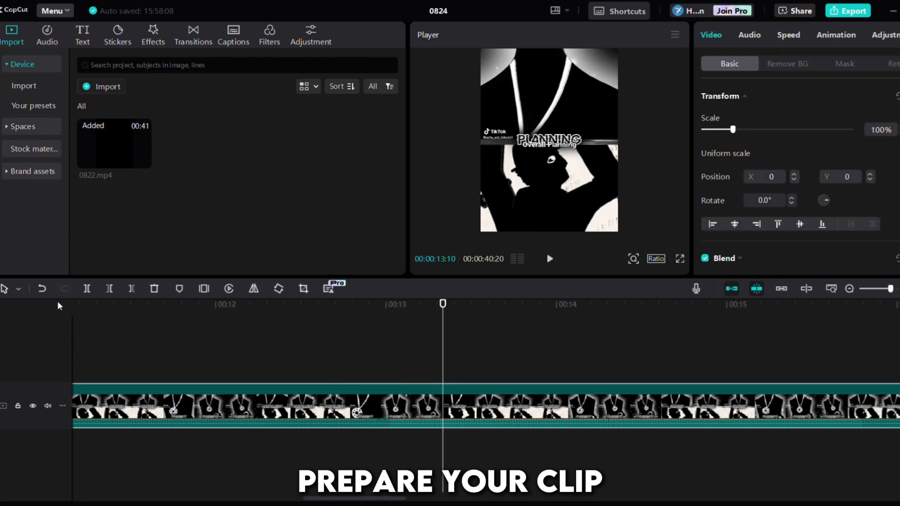
Step: Trim the footage before and after the chosen segment, keeping a clip 00:00:02:09 long at the timeline's start
drag(450, 499, 115, 500)
drag(317, 359, 502, 372)
click(484, 396)
click(132, 289)
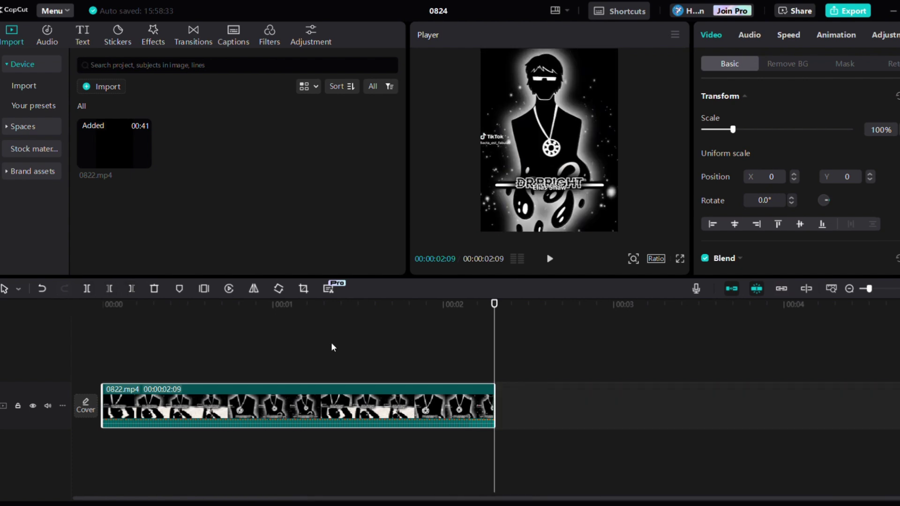
Step: Duplicate the trimmed clip onto a second video track above, aligned to the start of the timeline
drag(334, 345, 102, 347)
click(296, 420)
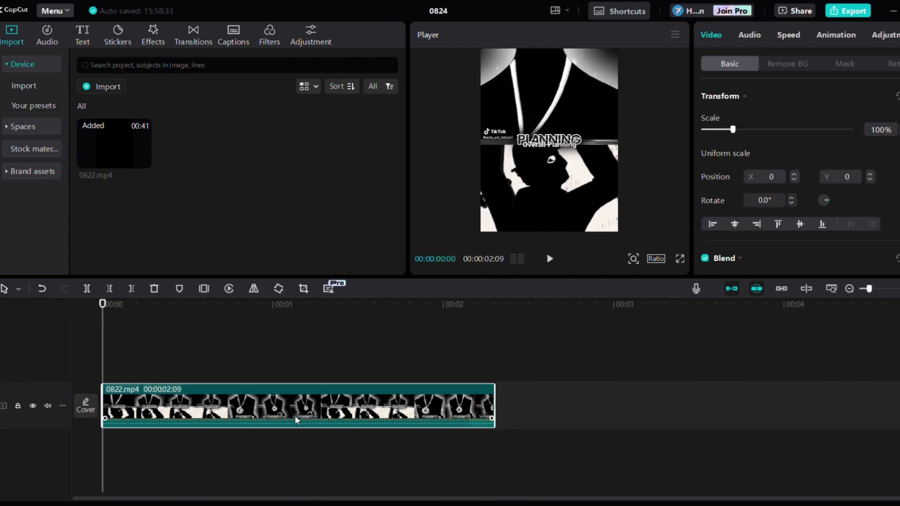
key(ctrl+c)
key(ctrl+v)
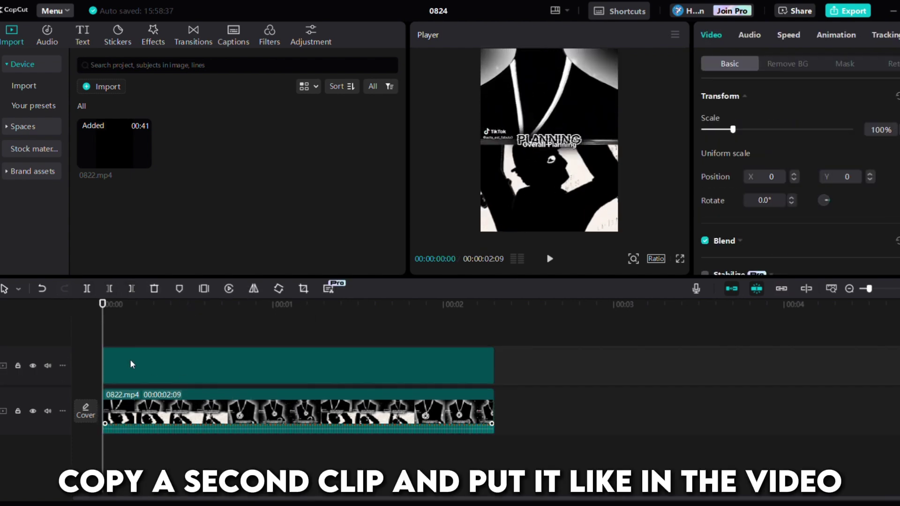
Step: Scale the upper copy of the clip to 55% and scrub through the result
drag(105, 336, 244, 346)
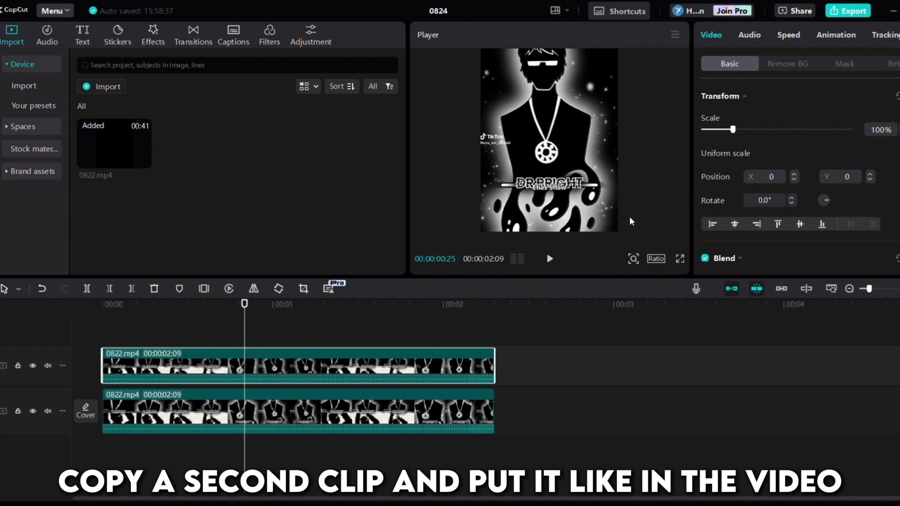
drag(614, 234, 565, 175)
click(899, 127)
click(899, 127)
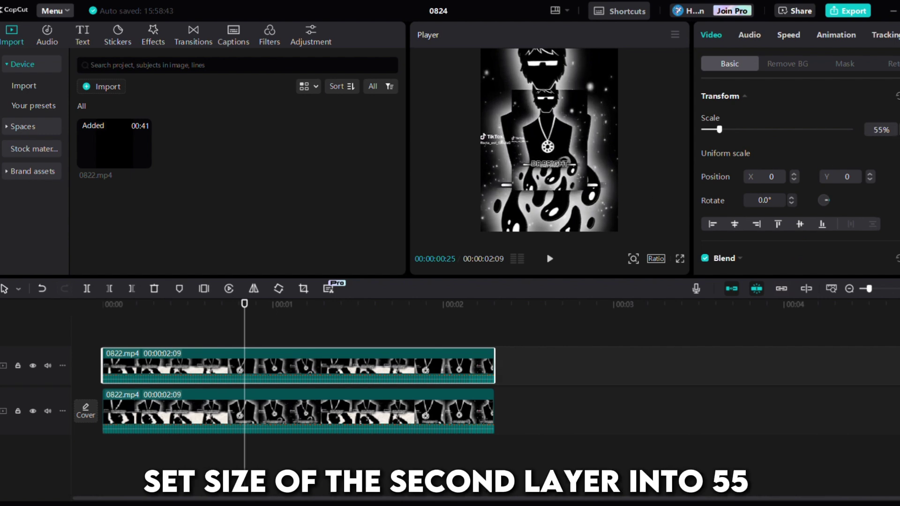
click(899, 128)
click(899, 132)
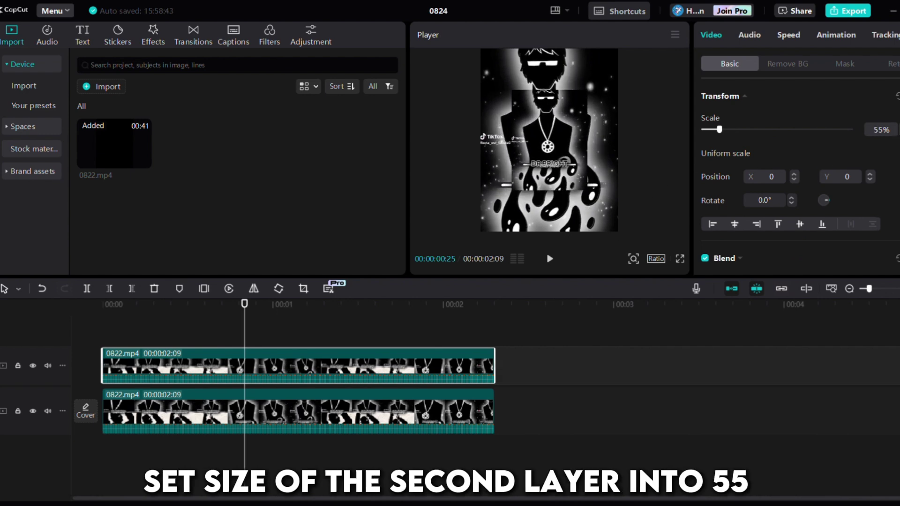
click(206, 342)
drag(352, 345, 479, 341)
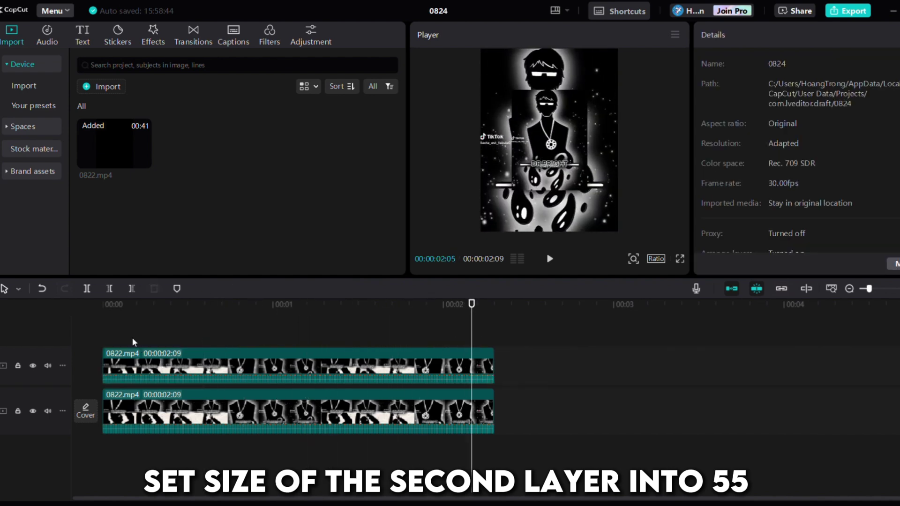
Step: Split both stacked clips together on the beats into segments of 18, 16, 17 and 18 frames, and play them back
drag(127, 340, 195, 370)
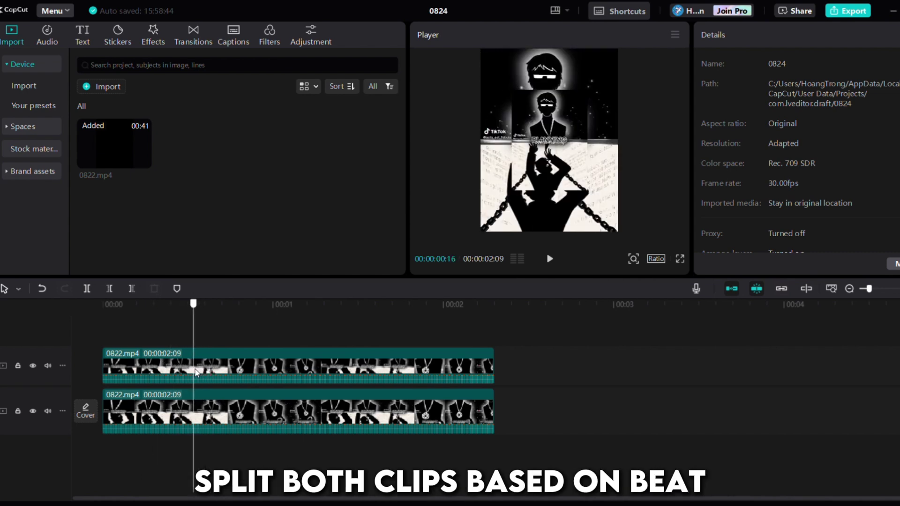
click(205, 374)
drag(238, 345, 331, 434)
key(ctrl+b)
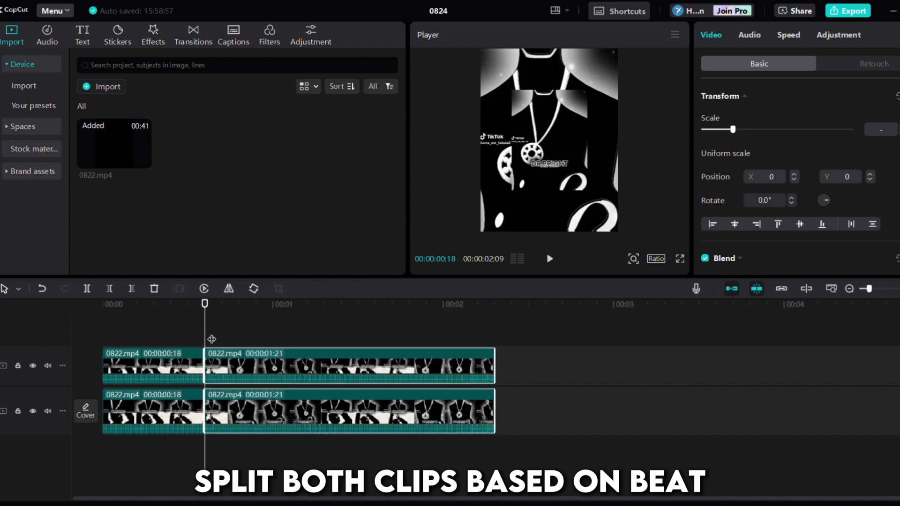
drag(211, 339, 288, 348)
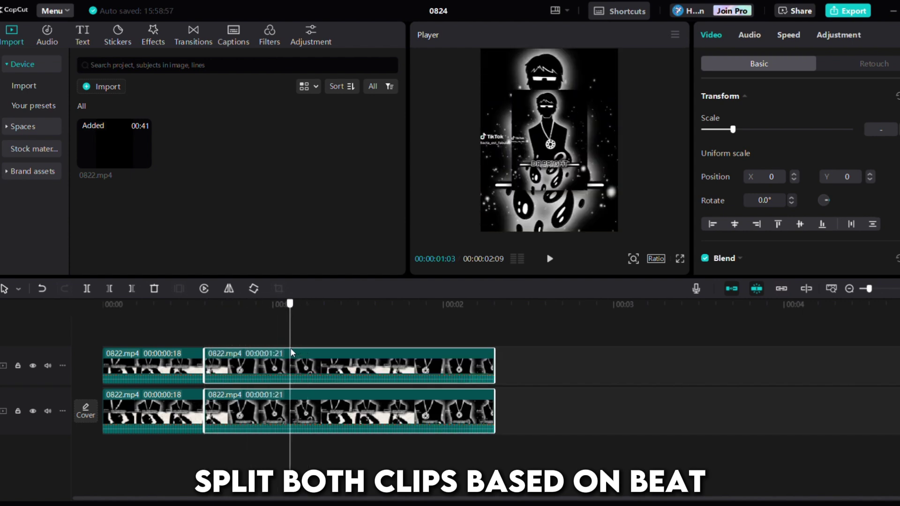
key(ctrl+b)
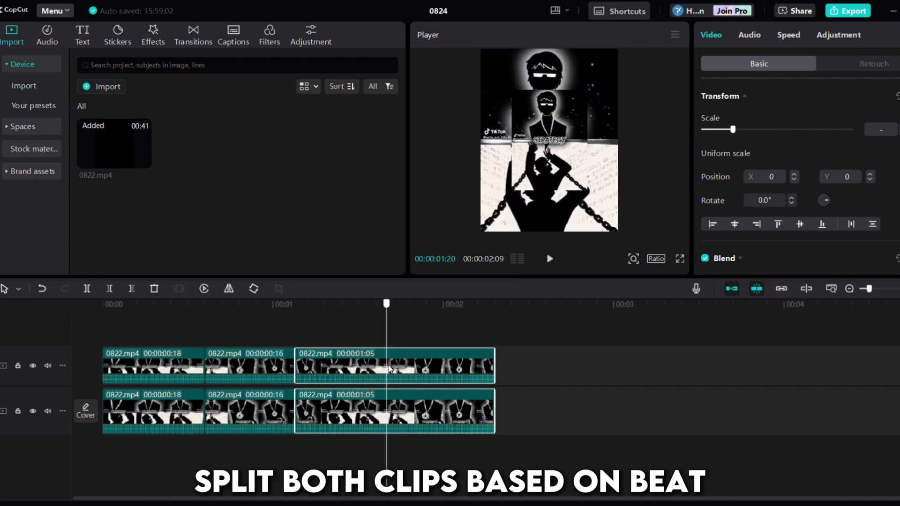
key(ctrl+b)
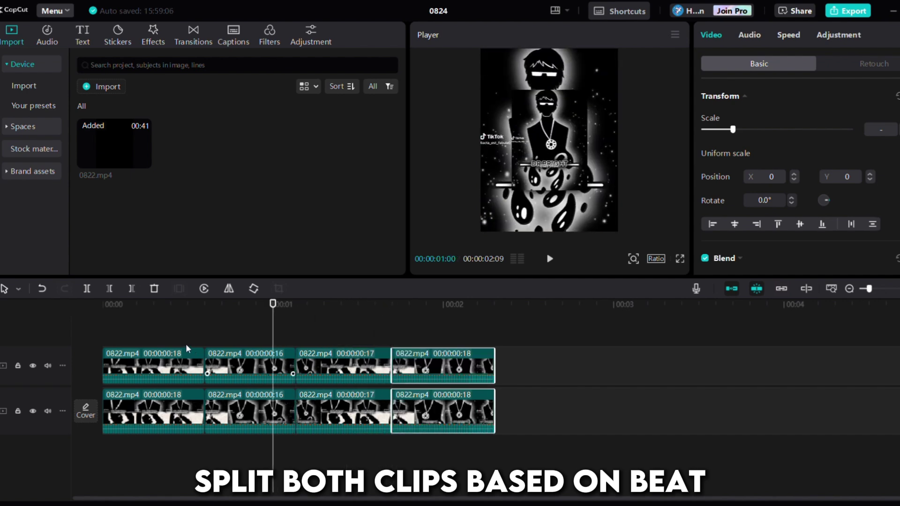
click(155, 335)
key(space)
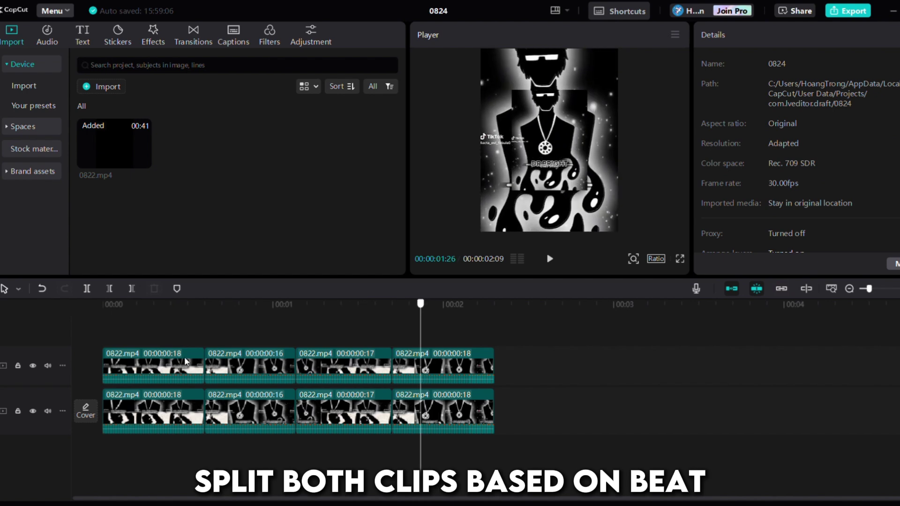
key(Home)
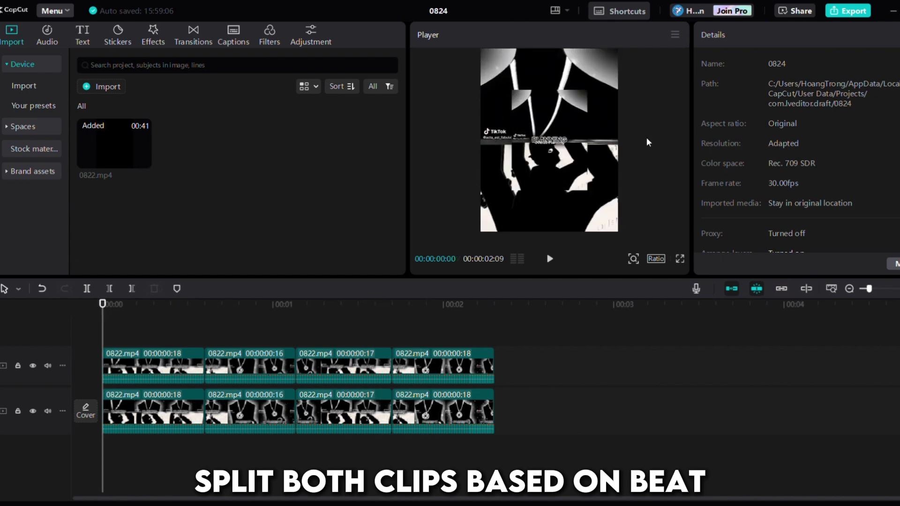
Step: Add the Blur video effect from the Lens category between the lower clips and the upper clips, starting at 00:00
click(153, 35)
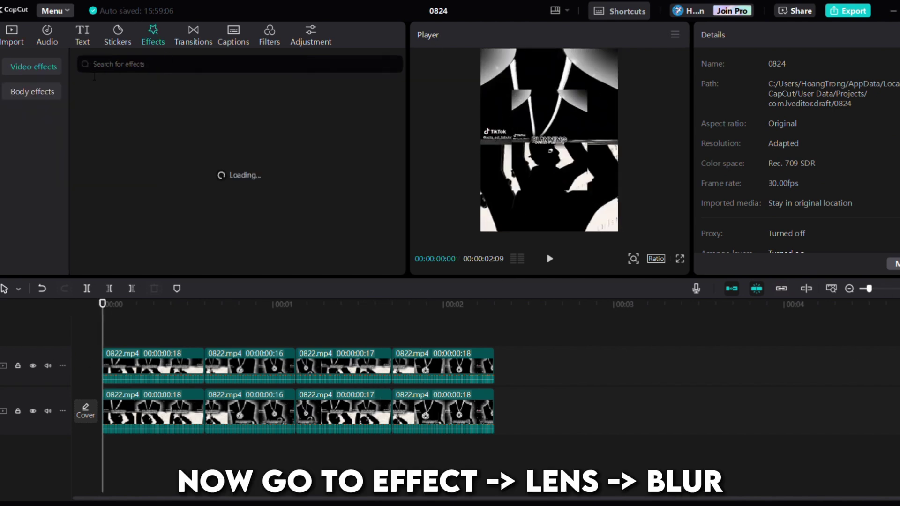
click(34, 70)
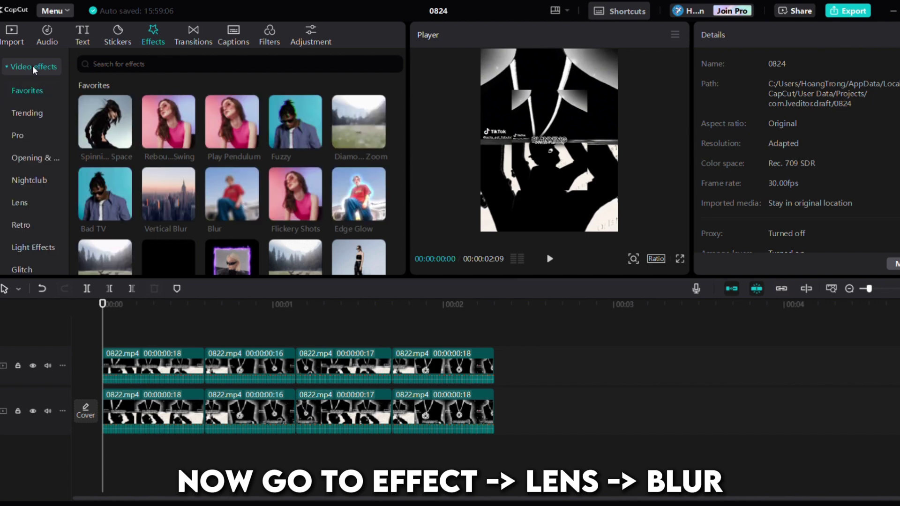
click(27, 182)
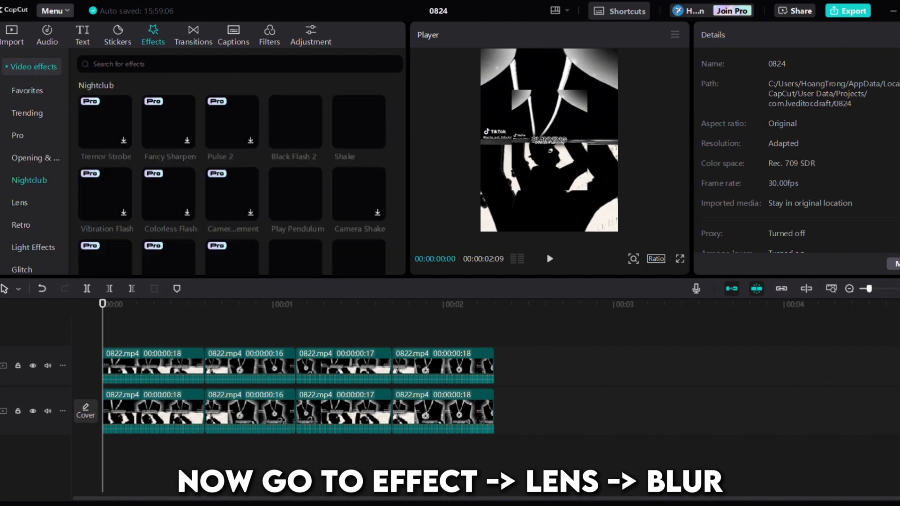
click(39, 113)
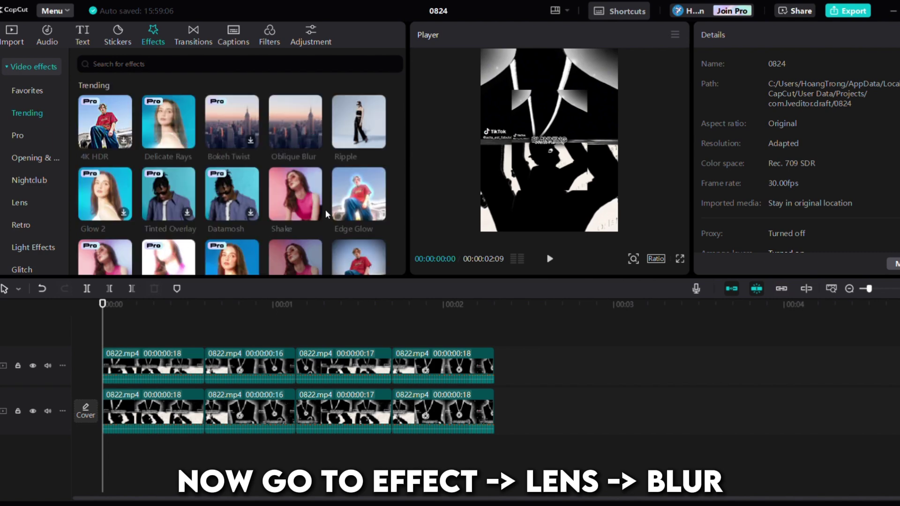
scroll(327, 214, down, 1)
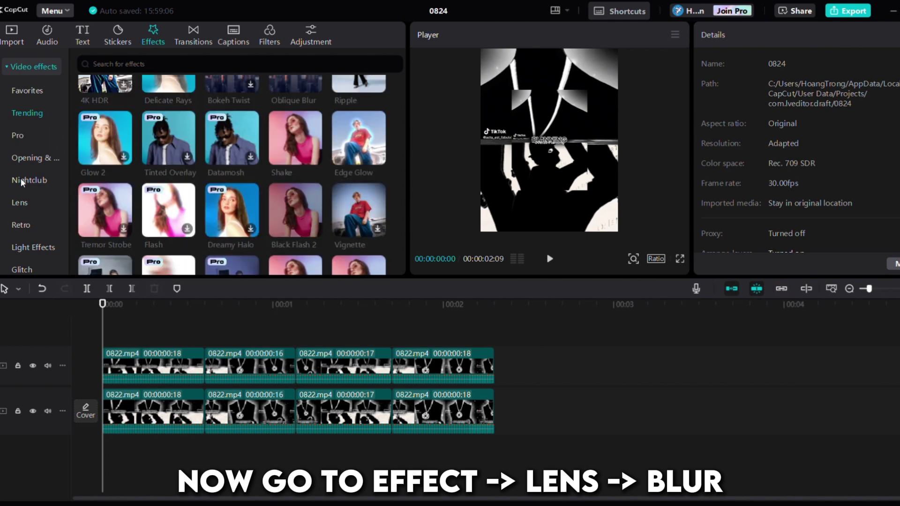
click(26, 205)
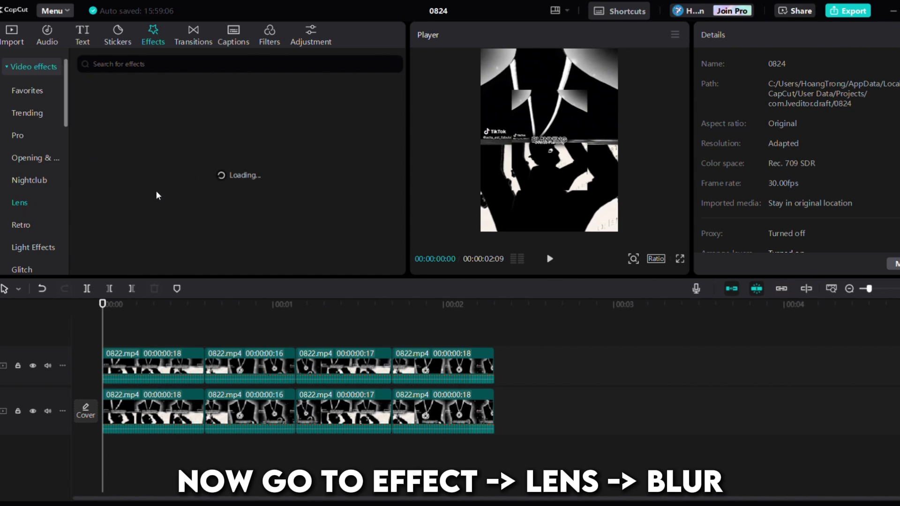
scroll(165, 207, down, 1)
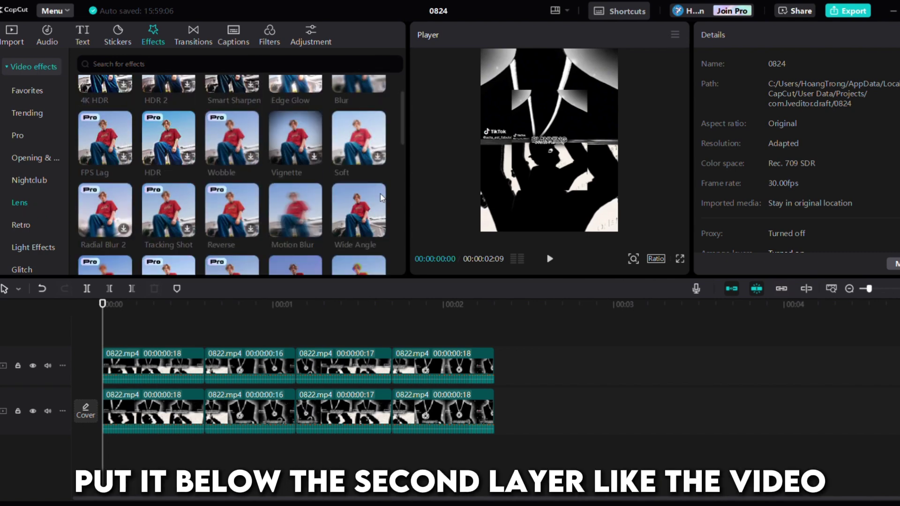
scroll(288, 215, up, 1)
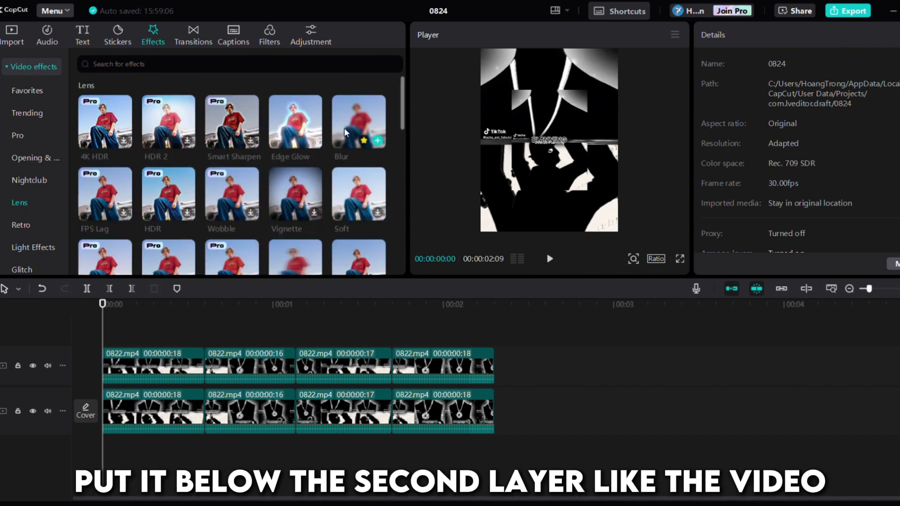
drag(287, 215, 102, 398)
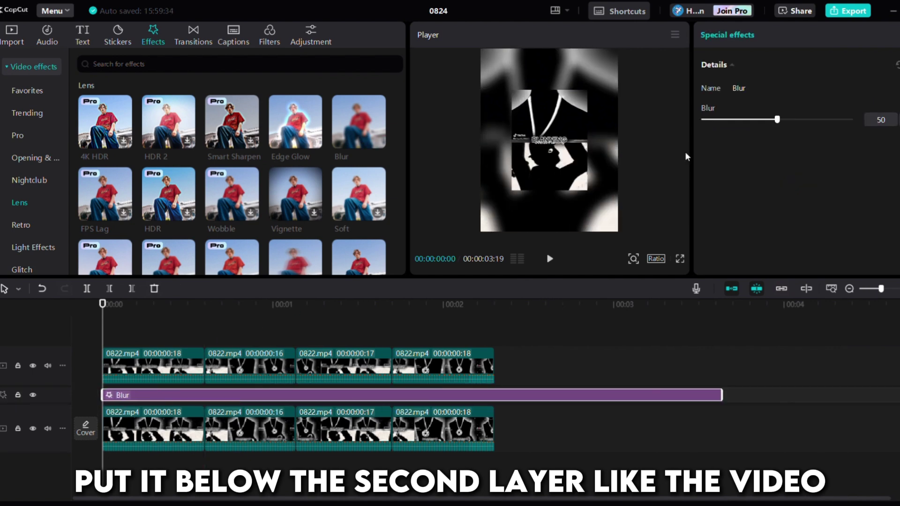
Step: Shorten the Blur effect to end with the clips and set its blur strength to 25
drag(727, 400, 495, 424)
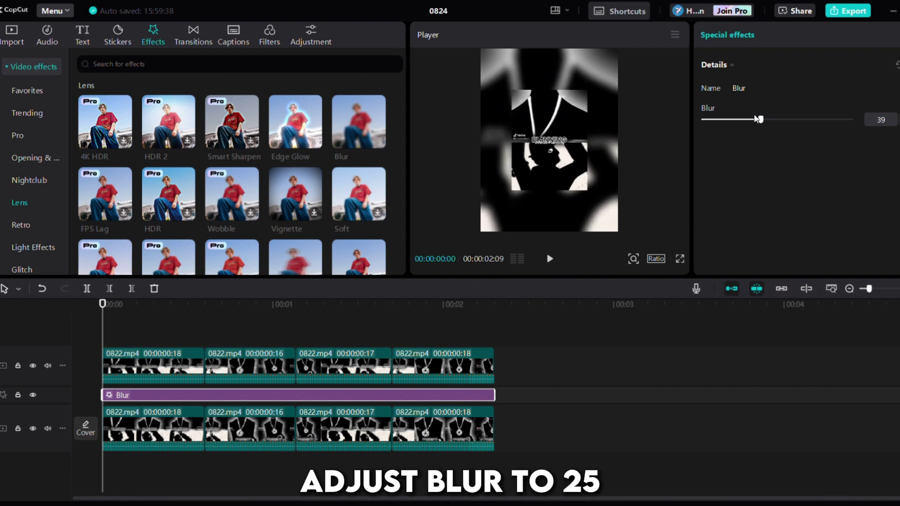
drag(777, 118, 737, 120)
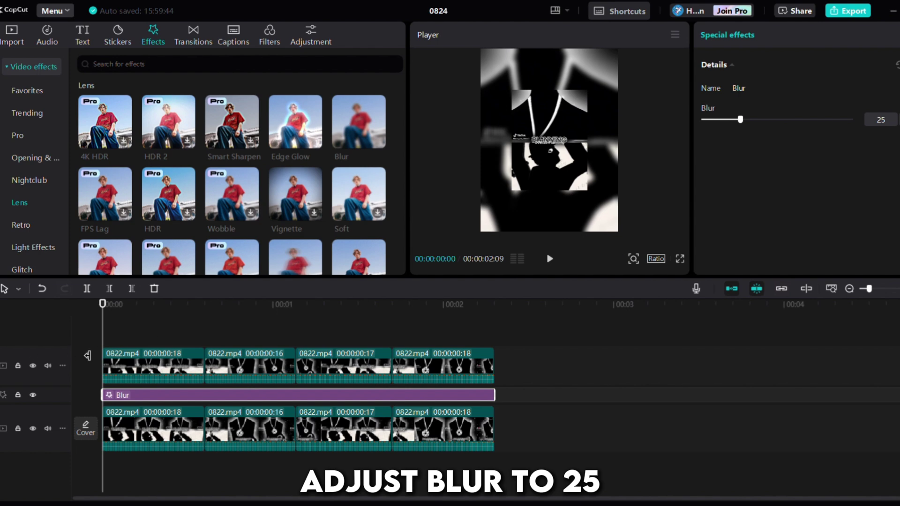
click(115, 337)
drag(115, 338, 454, 364)
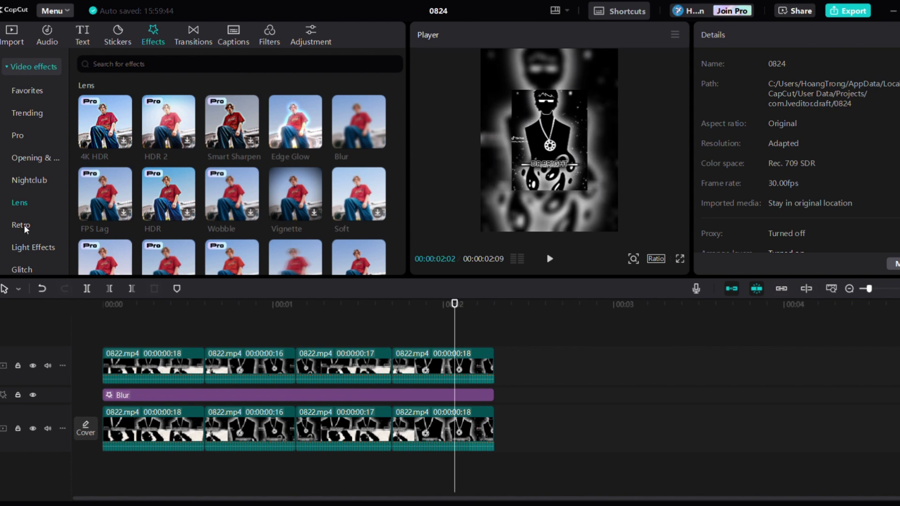
Step: Add the white stock clip at the timeline's start and place it between the upper clips and the Blur effect
click(16, 42)
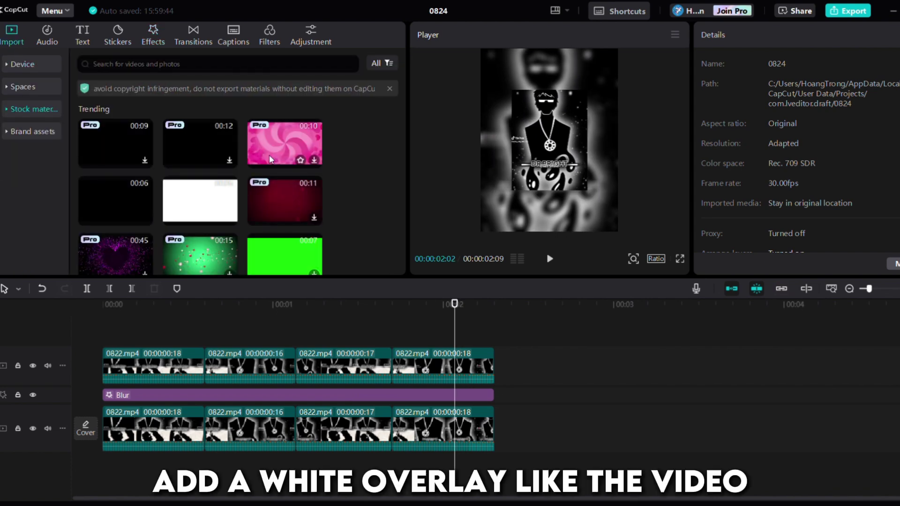
mouse_move(200, 202)
drag(201, 202, 98, 392)
click(150, 366)
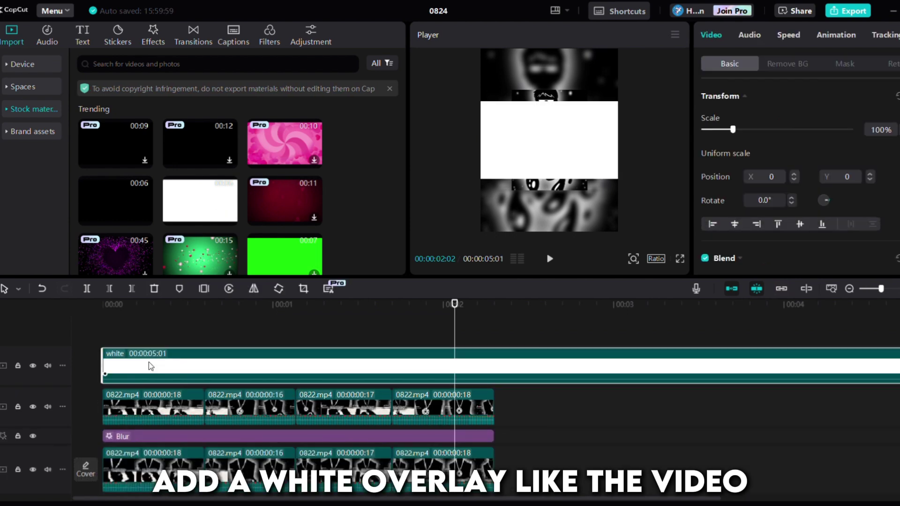
drag(235, 364, 221, 412)
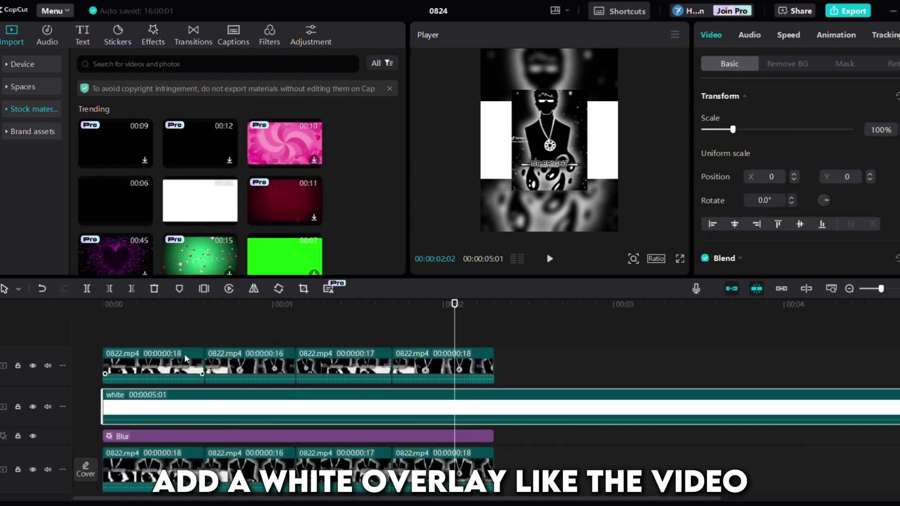
click(139, 335)
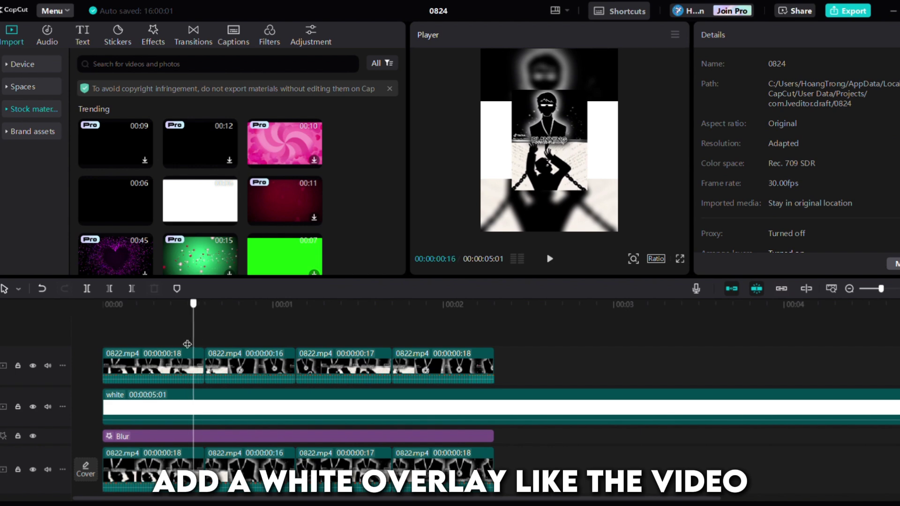
Step: Trim the enlarged white clip to 00:02:09 and apply a Rectangle mask sized to leave a thin white frame around the upper clip
click(171, 407)
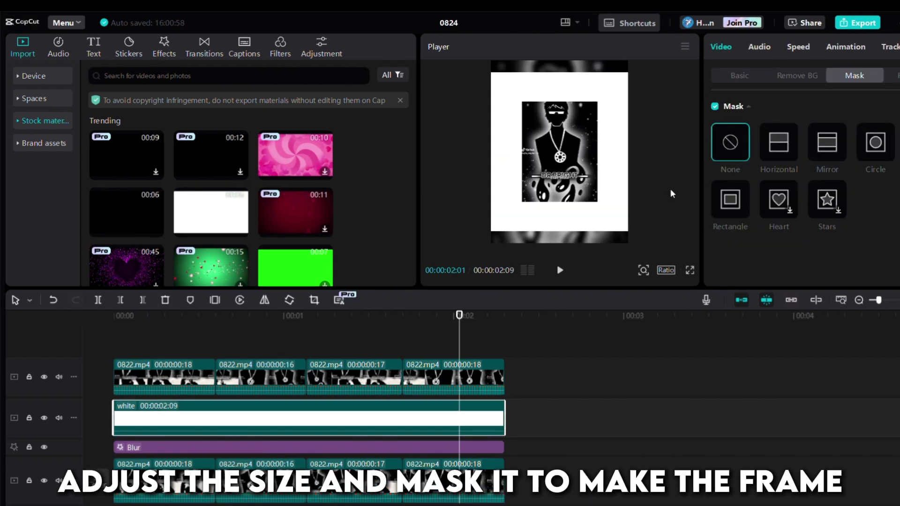
click(730, 200)
drag(635, 157, 602, 159)
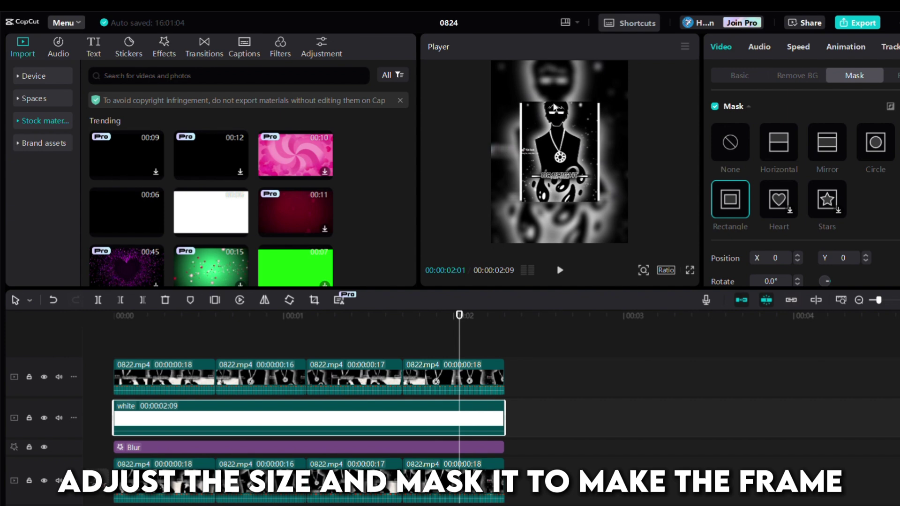
drag(552, 104, 553, 100)
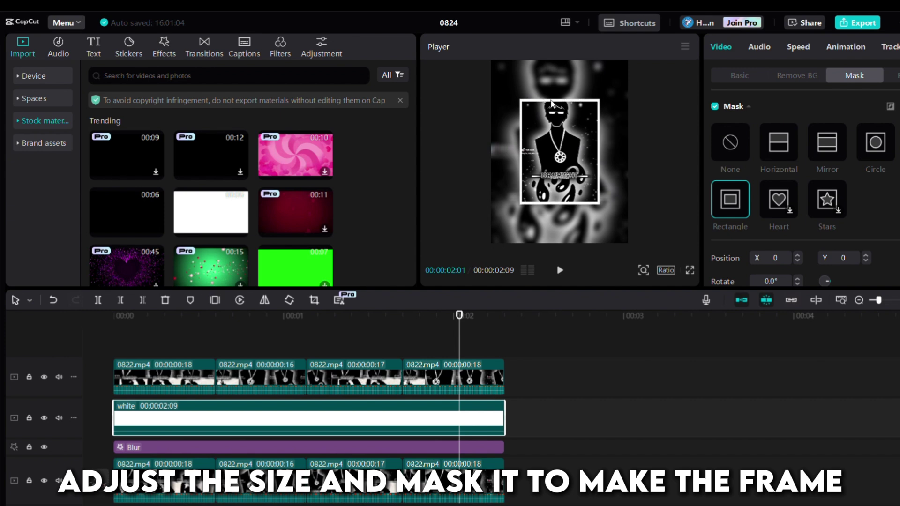
click(438, 349)
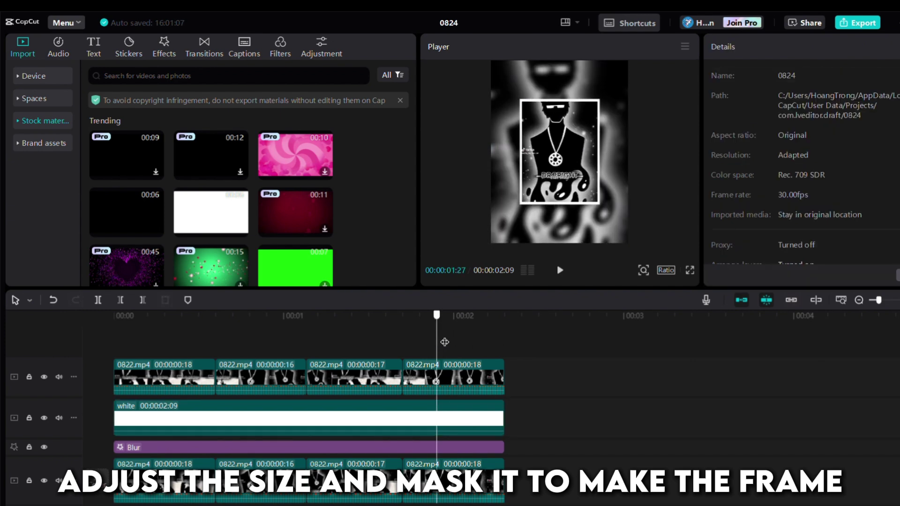
Step: Add the black stock clip at the timeline's start, between the white clip and the Blur effect
drag(445, 342, 97, 342)
scroll(134, 180, down, 2)
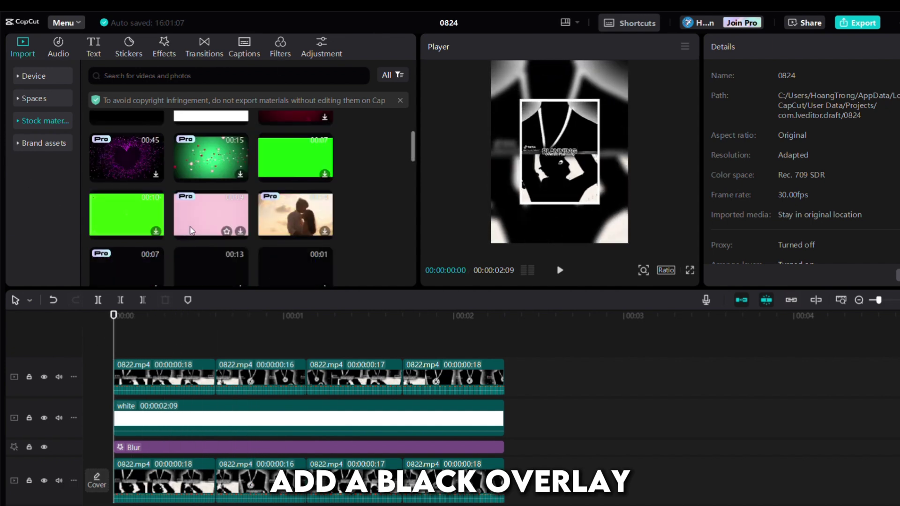
scroll(134, 181, up, 1)
drag(103, 157, 145, 487)
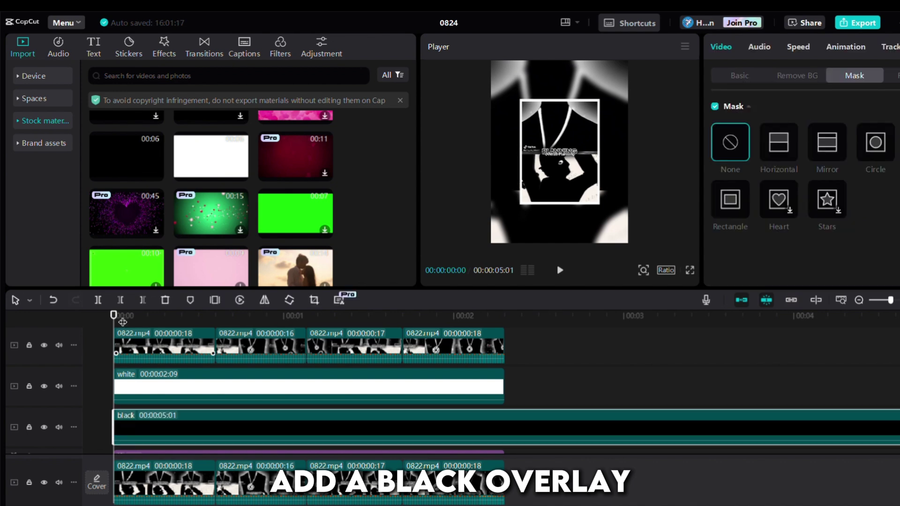
Step: Apply a Rectangle mask to the black clip and size it to about 299 by 366 around the white frame
drag(114, 316, 363, 316)
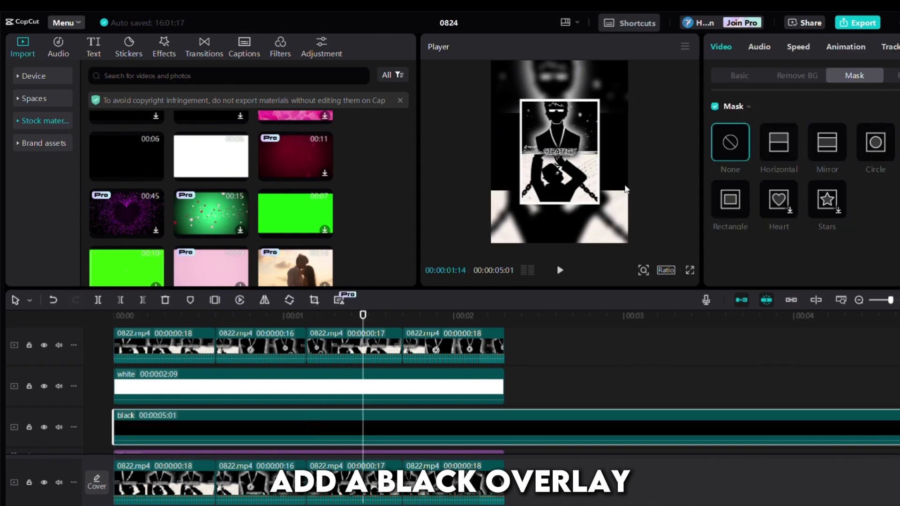
click(743, 210)
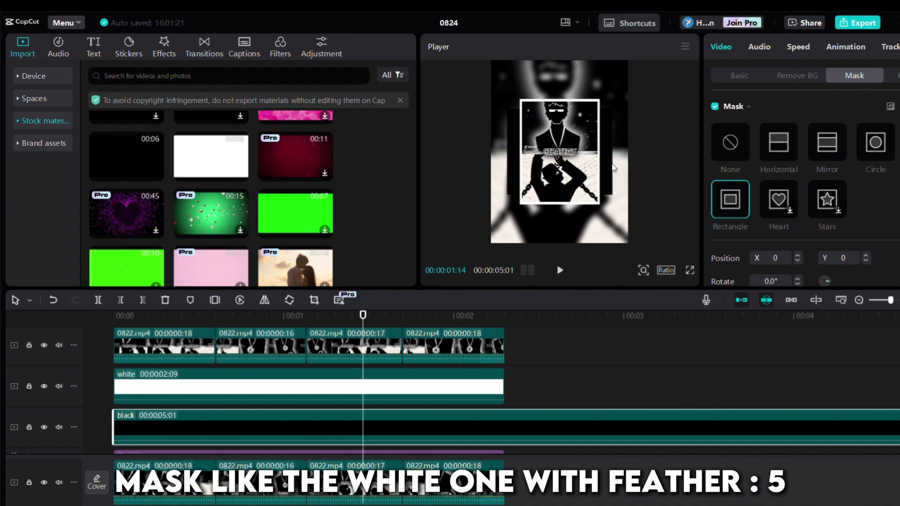
drag(558, 103, 557, 99)
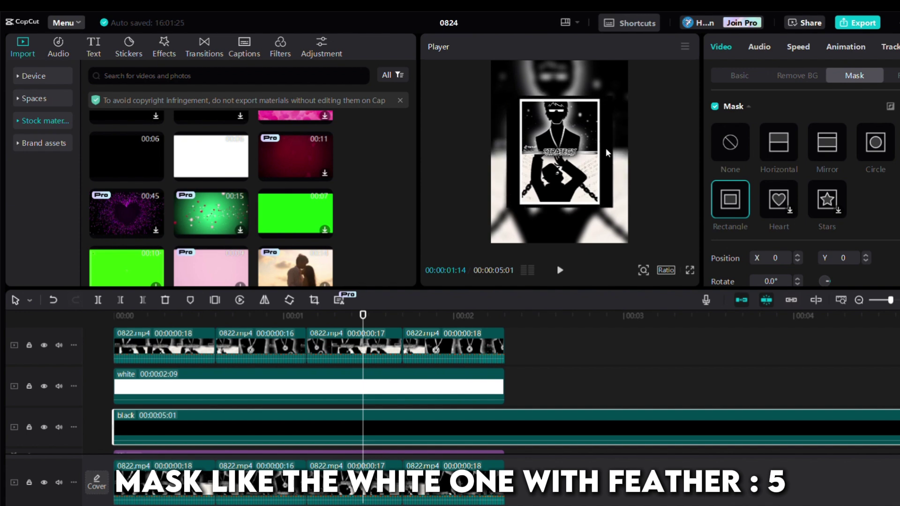
drag(607, 153, 585, 120)
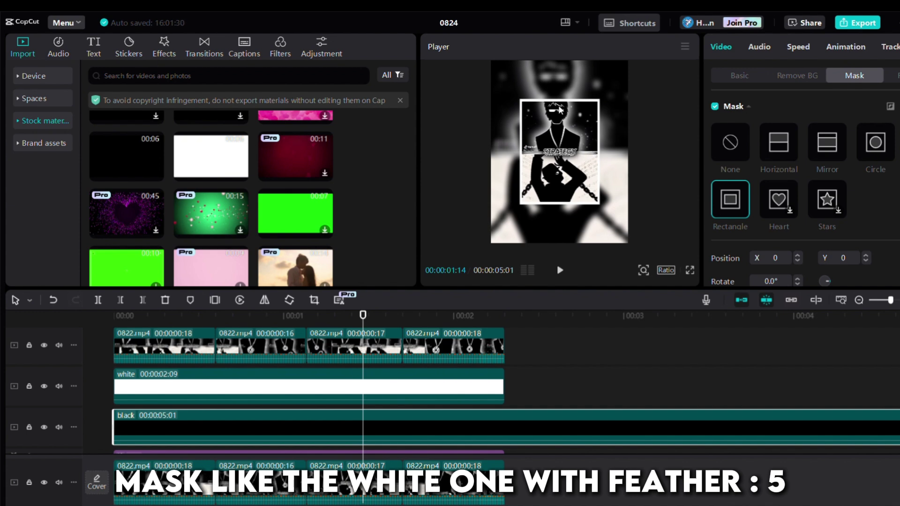
scroll(783, 206, down, 4)
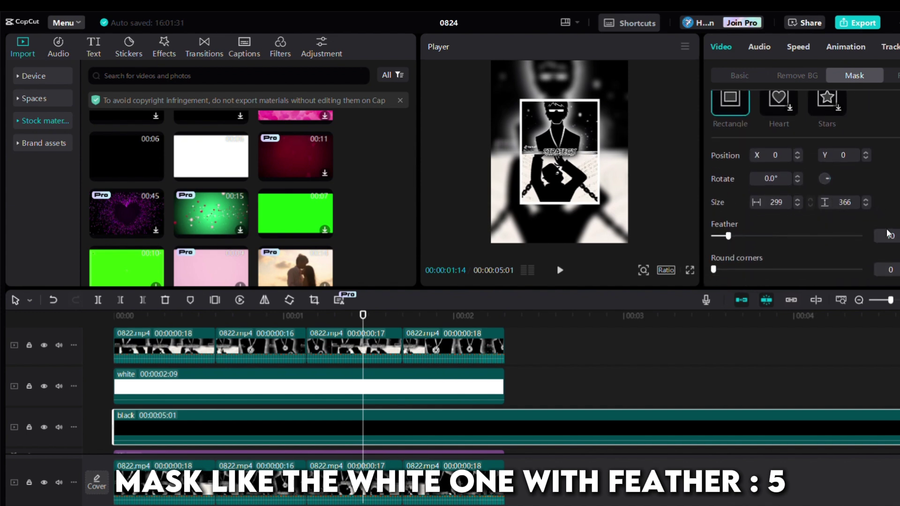
Step: Scale the black clip up to 441% and return to its mask settings
click(740, 76)
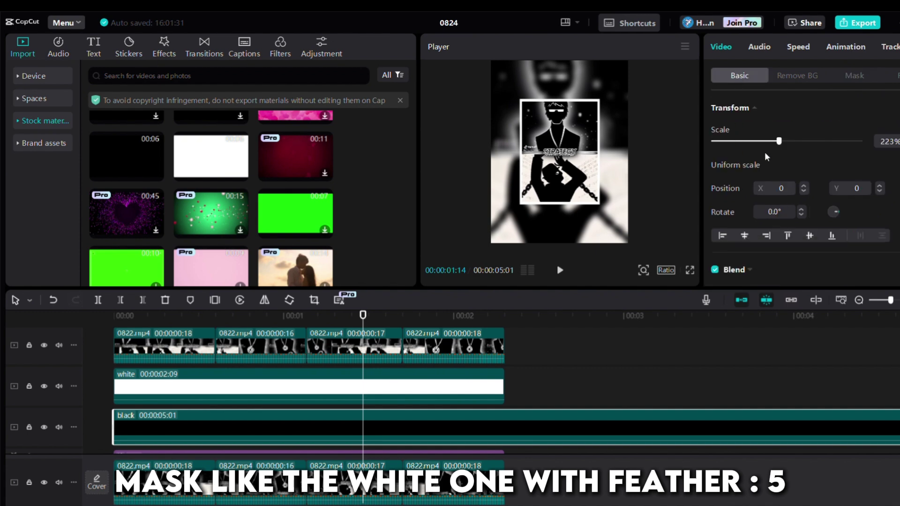
drag(779, 141, 837, 141)
click(855, 75)
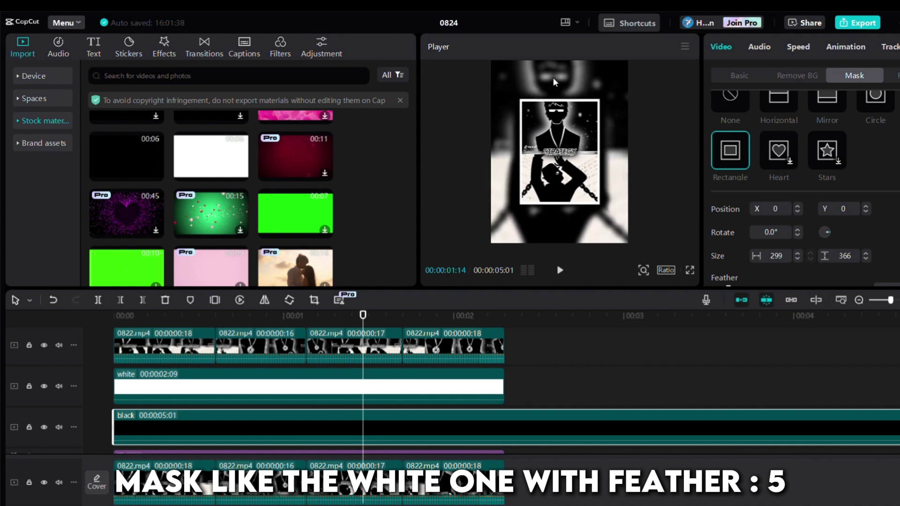
Step: Check the black clip against brighter footage, resize its mask to 280 by 366 and lower the feather to 2
scroll(413, 370, up, 2)
click(277, 342)
drag(277, 342, 313, 348)
scroll(355, 393, down, 2)
click(366, 426)
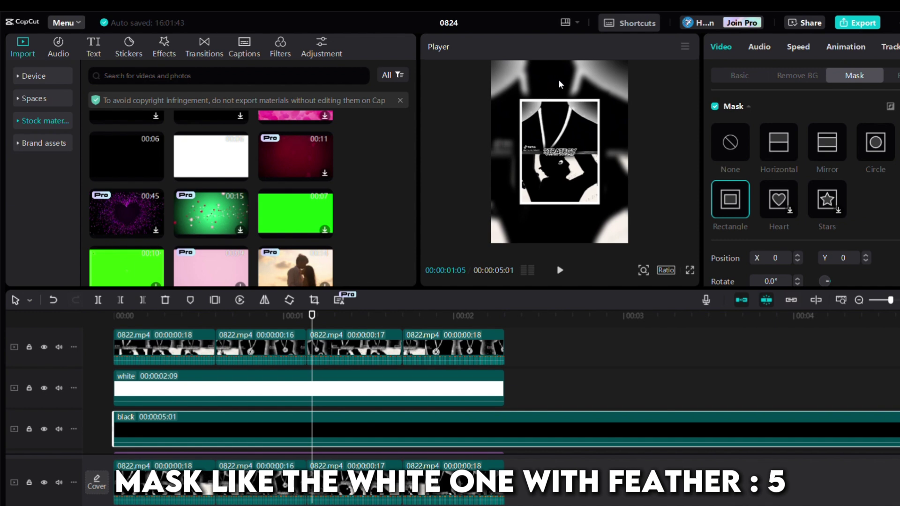
scroll(396, 387, up, 1)
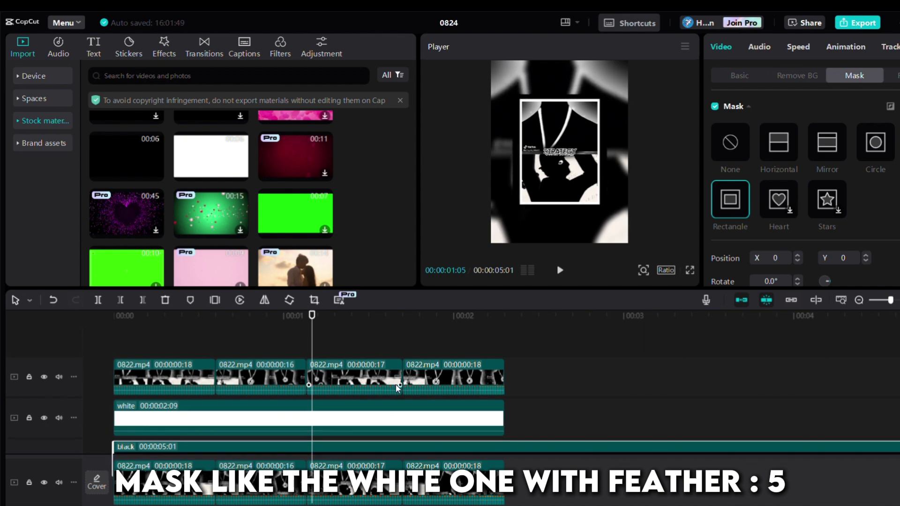
click(341, 349)
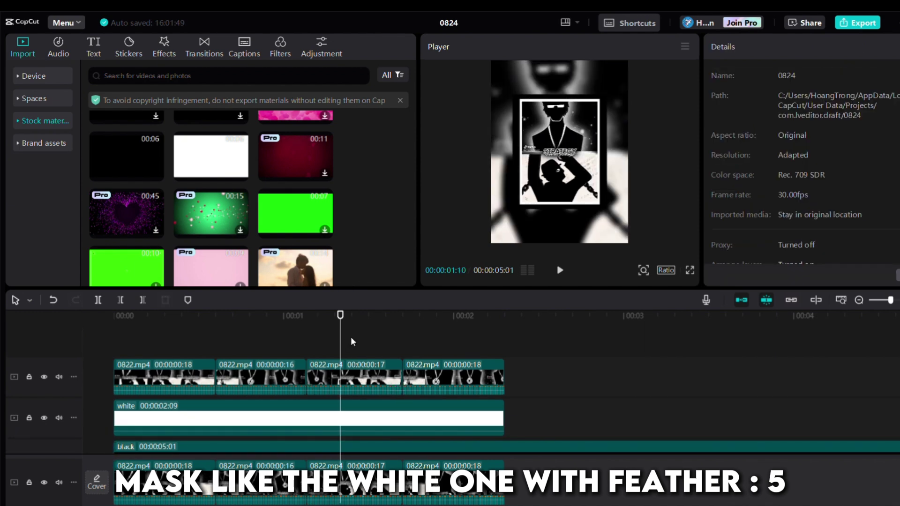
scroll(394, 399, down, 2)
click(393, 399)
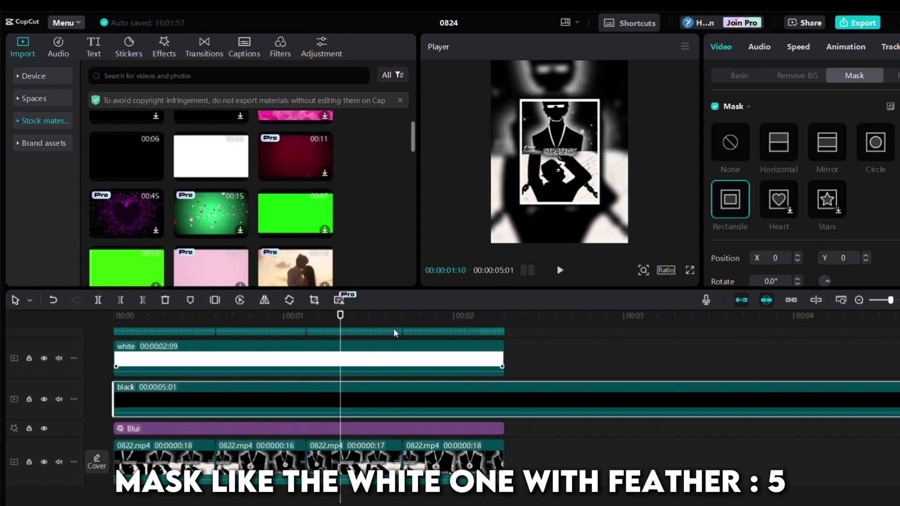
Step: Set the feather of the black clip's Rectangle mask to 5
scroll(394, 333, up, 2)
scroll(830, 220, down, 4)
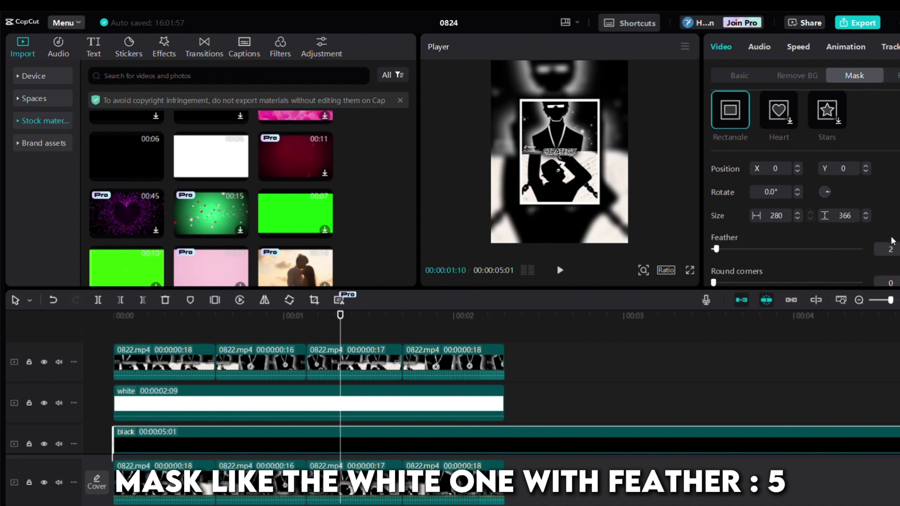
click(899, 246)
click(899, 247)
click(899, 247)
scroll(327, 365, up, 1)
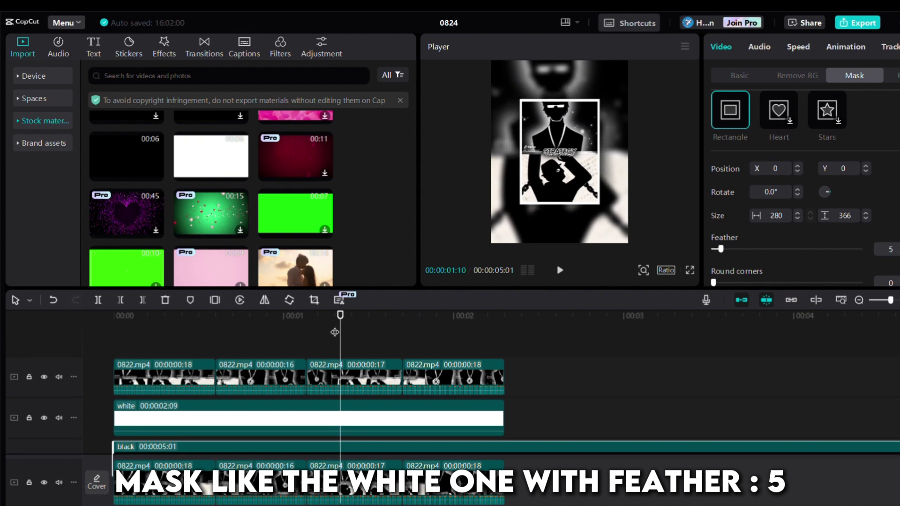
Step: Preview an earlier frame and increase the black clip's scale to 500%
drag(335, 333, 150, 351)
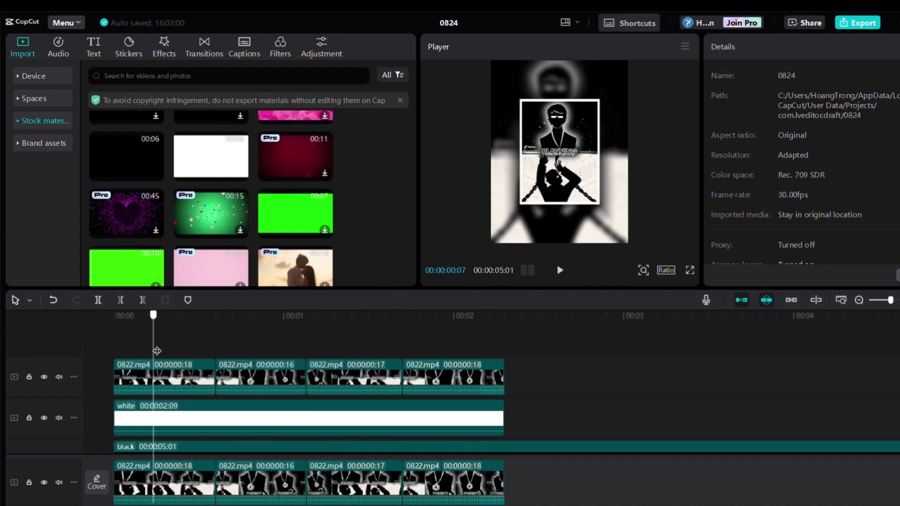
scroll(234, 375, down, 3)
click(347, 413)
click(738, 76)
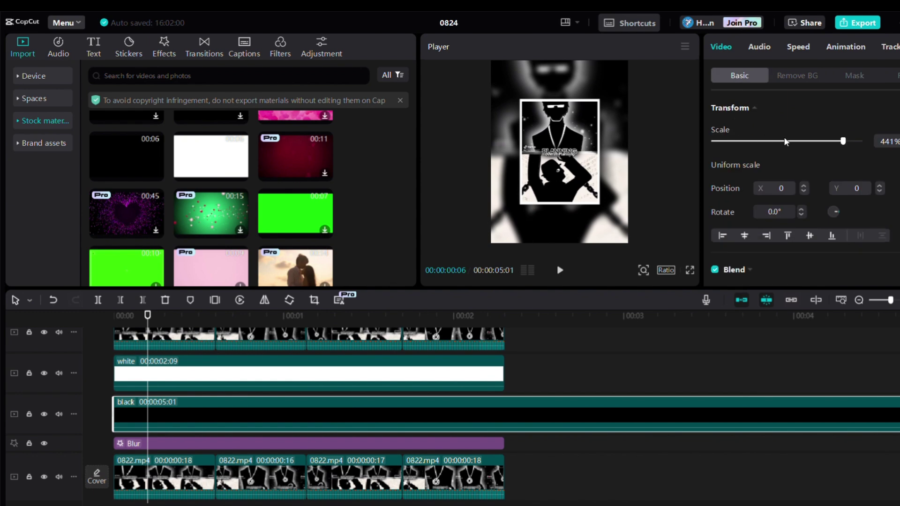
drag(853, 144, 867, 146)
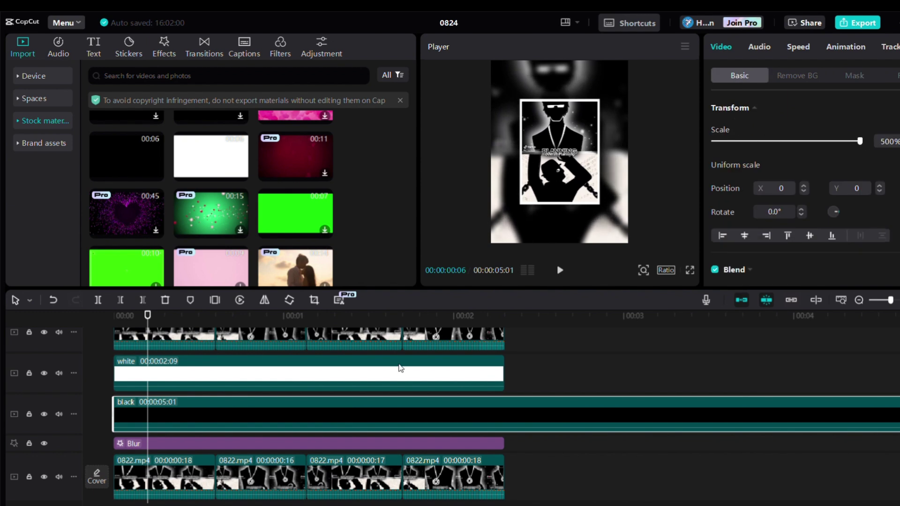
Step: Trim the black clip's end to 00:02:09 so it finishes with the other layers
scroll(401, 369, up, 3)
drag(151, 348, 510, 387)
scroll(519, 394, down, 3)
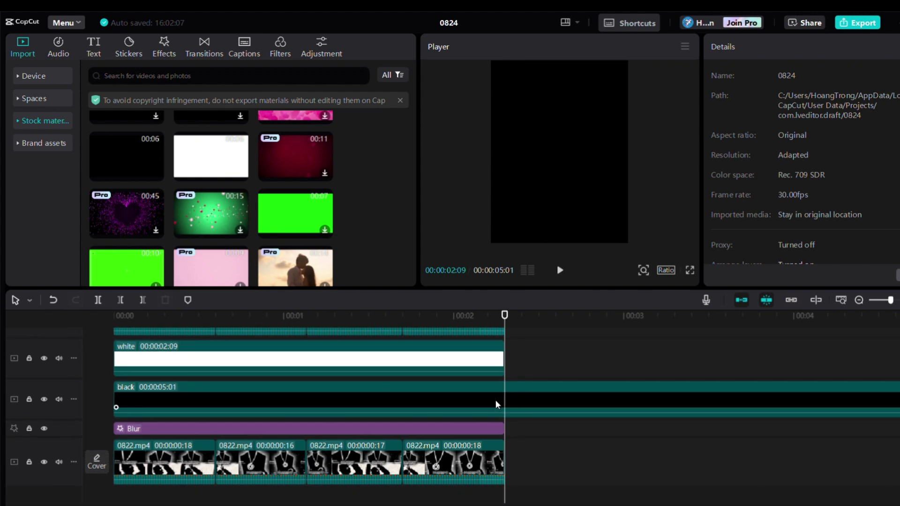
click(497, 404)
click(143, 300)
scroll(403, 413, up, 2)
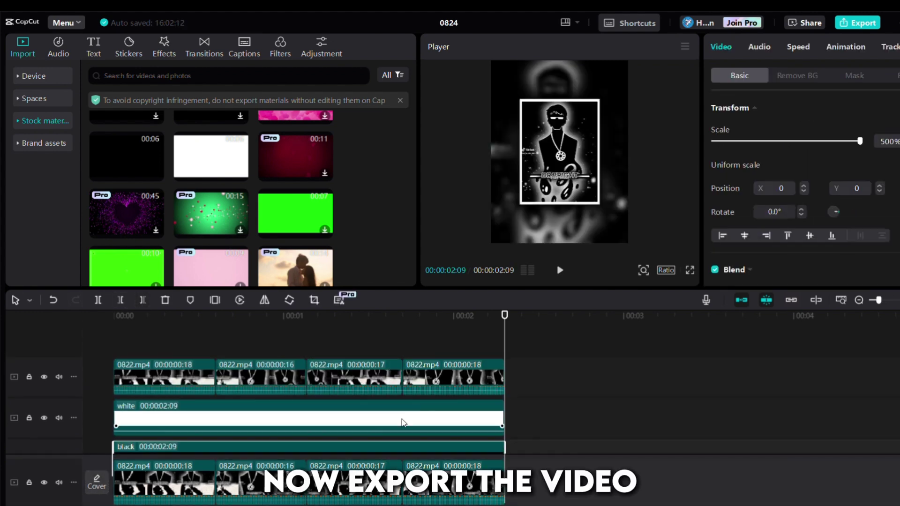
Step: Export the framed video and clear all clips and the Blur effect from the timeline
click(458, 345)
click(875, 25)
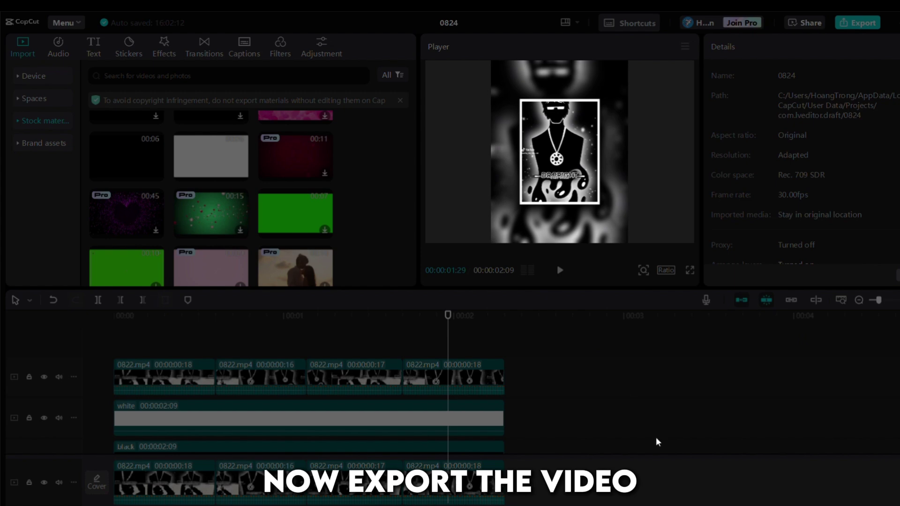
drag(609, 350, 135, 479)
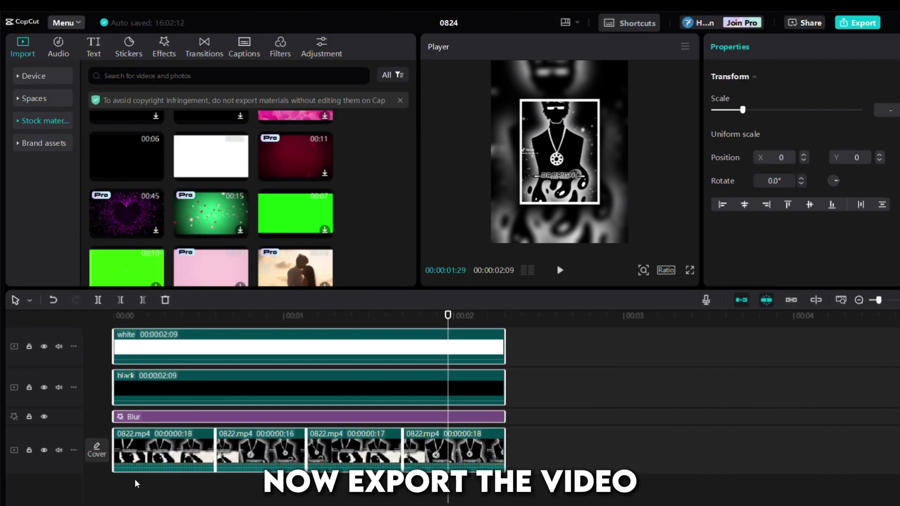
key(Delete)
Step: Import the exported 0824.mp4 from the device and place it at the start of the empty timeline
click(41, 78)
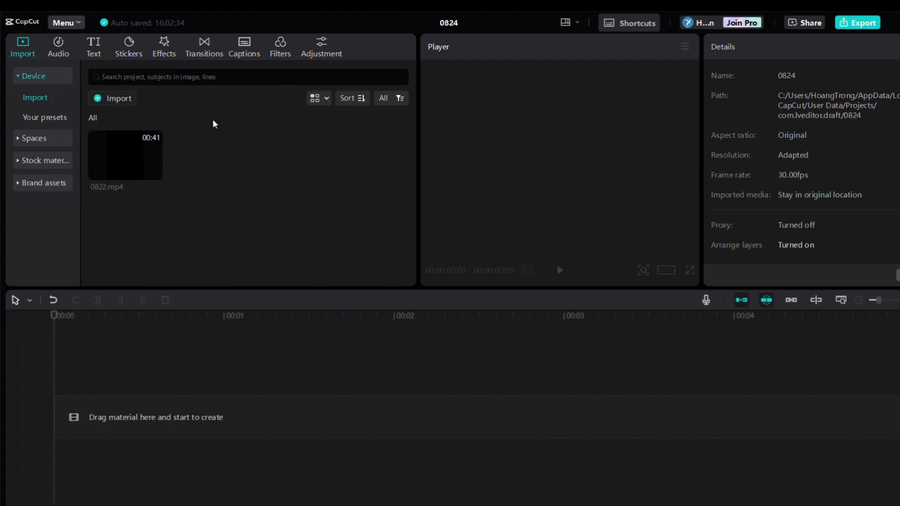
drag(196, 158, 192, 389)
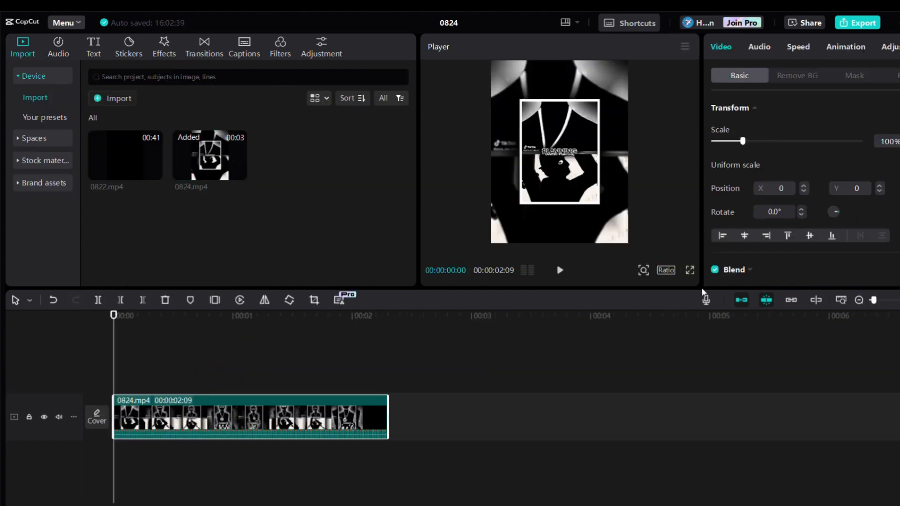
click(879, 300)
Step: Split 0824.mp4 at the scene changes into segments of 17, 17, 17 and 18 frames, and select the first segment
click(143, 371)
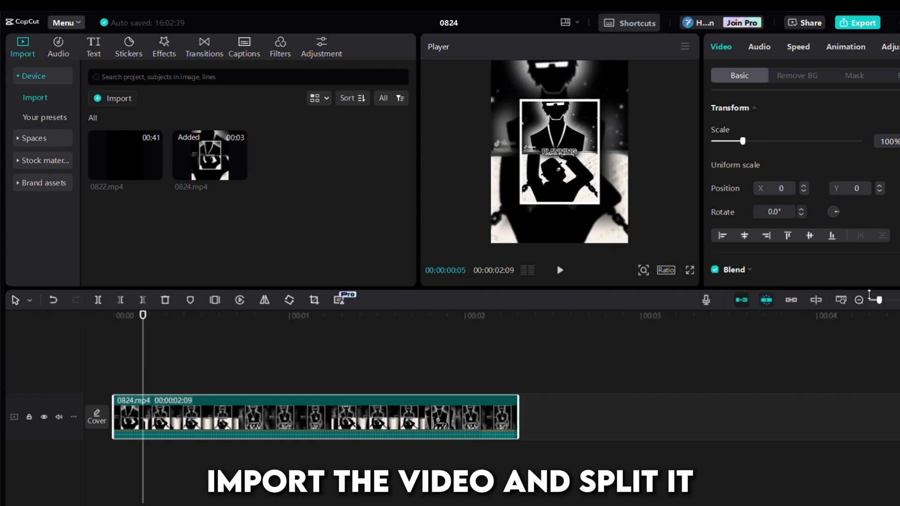
drag(899, 303, 889, 308)
drag(150, 365, 178, 379)
key(ctrl+b)
key(ctrl+b)
key(ctrl+b)
click(212, 408)
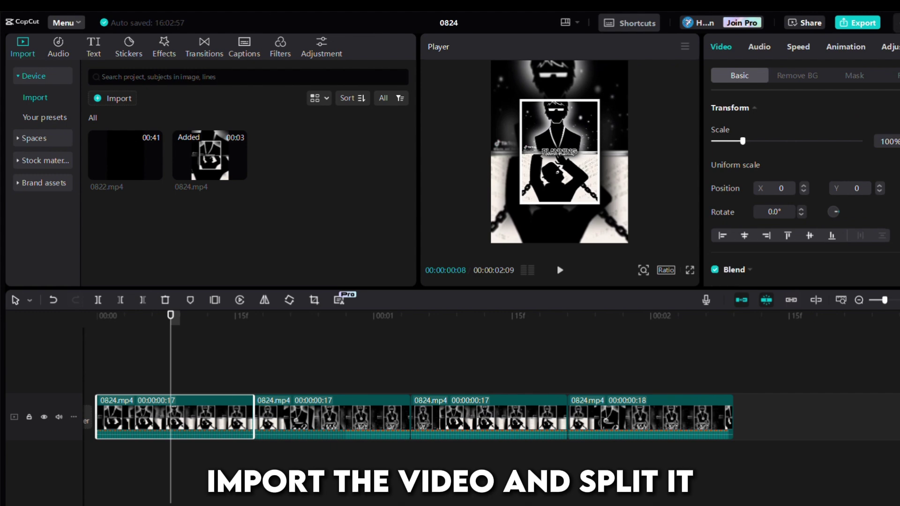
Step: Apply the "Fall ... Left" Combo animation to the first segment
click(830, 38)
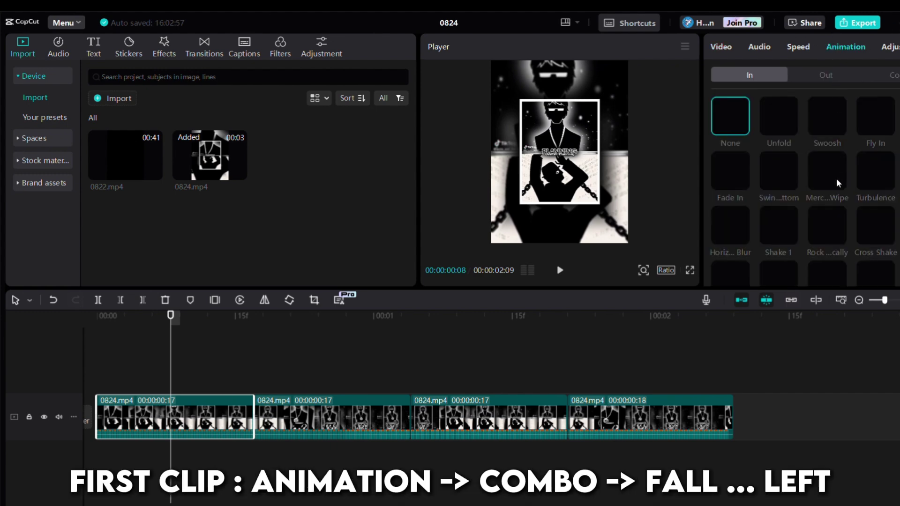
click(882, 77)
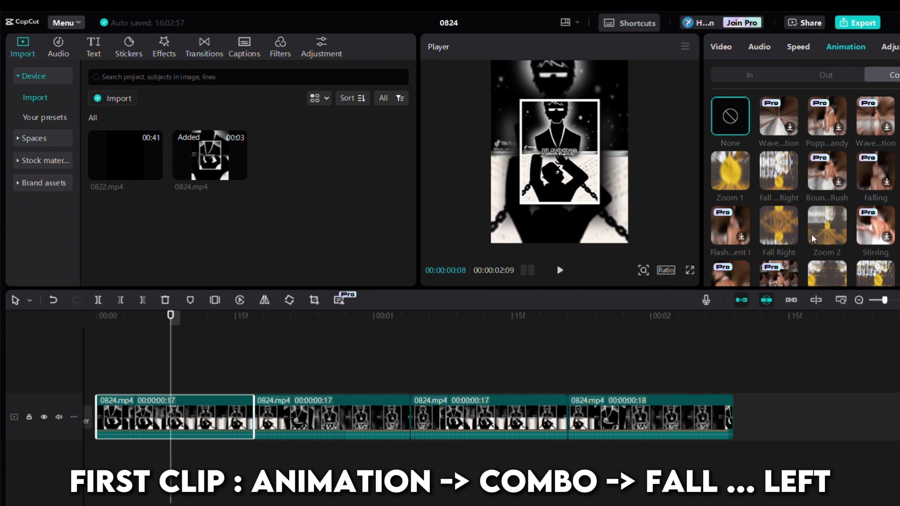
scroll(814, 235, down, 1)
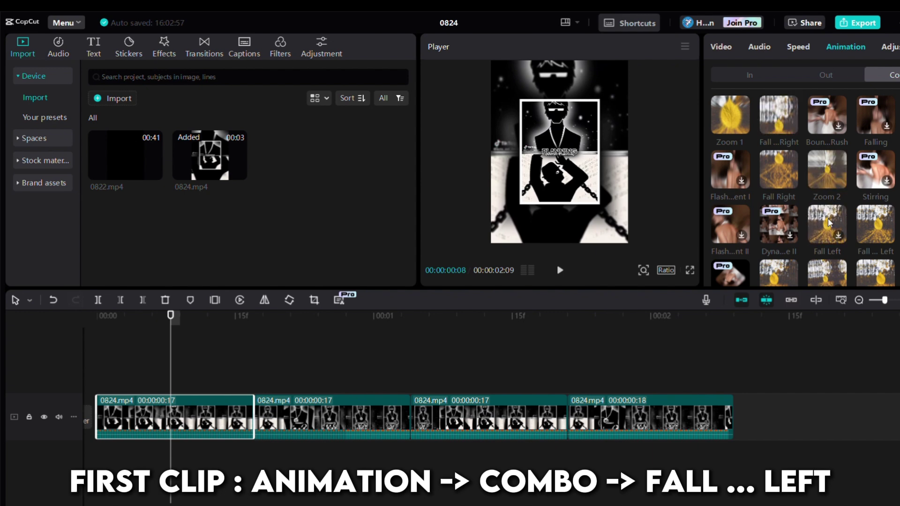
click(875, 224)
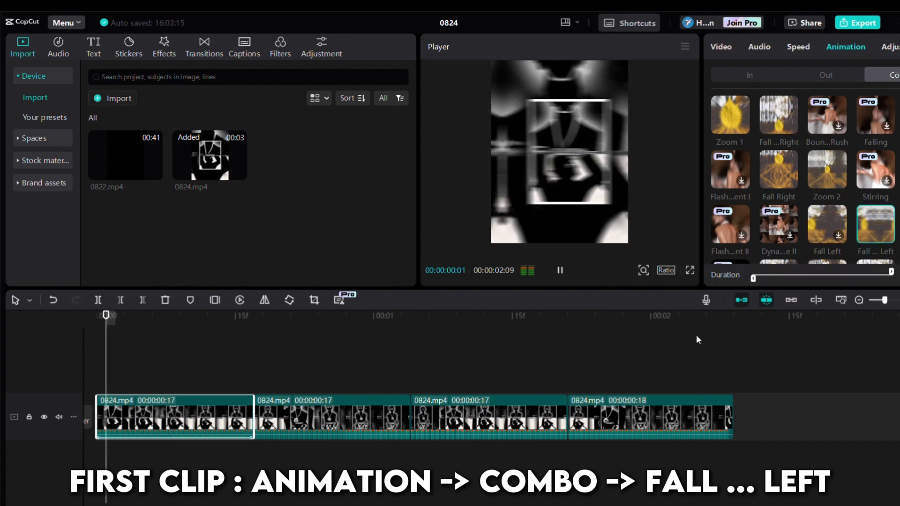
Step: Apply the "Fall Left" Combo animation to the second segment and "Fall ... Right" to the third segment
click(282, 409)
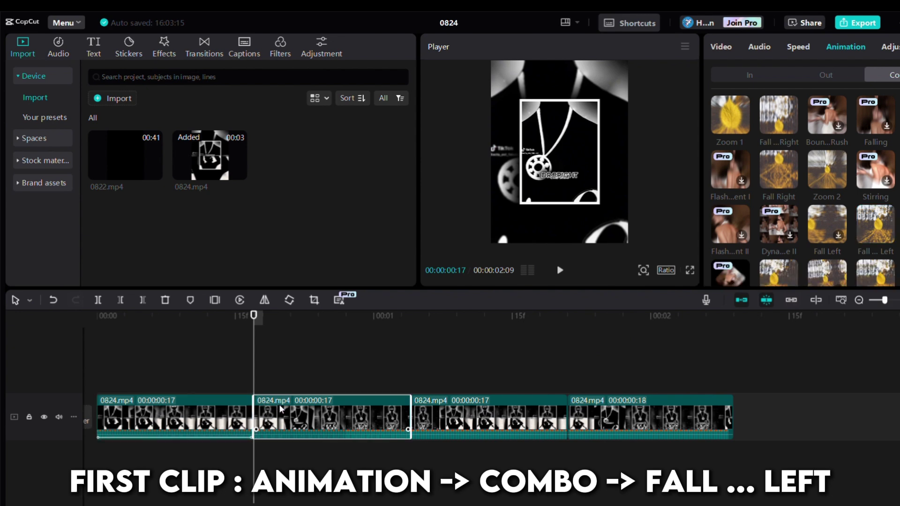
click(834, 224)
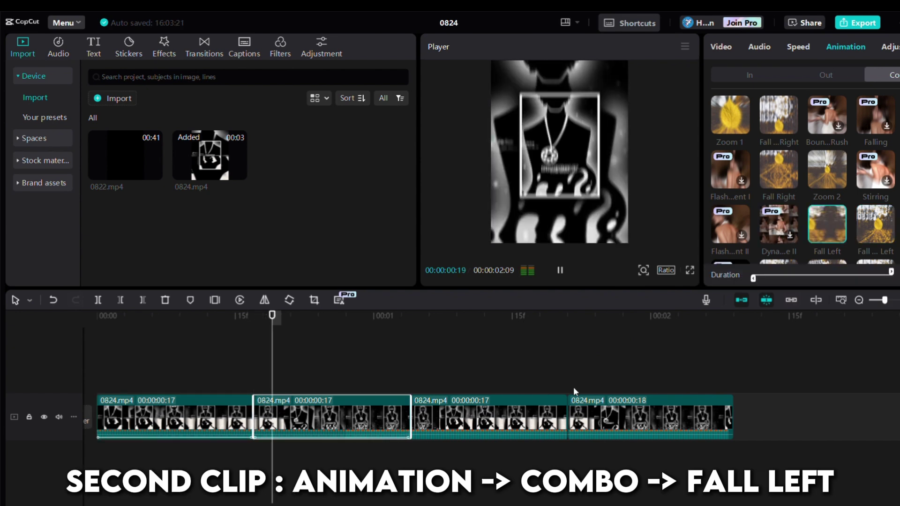
click(510, 424)
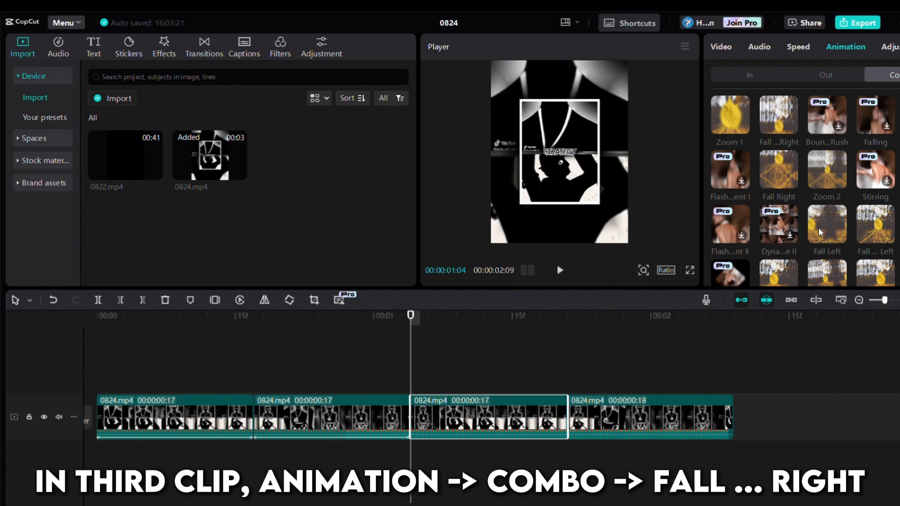
click(773, 122)
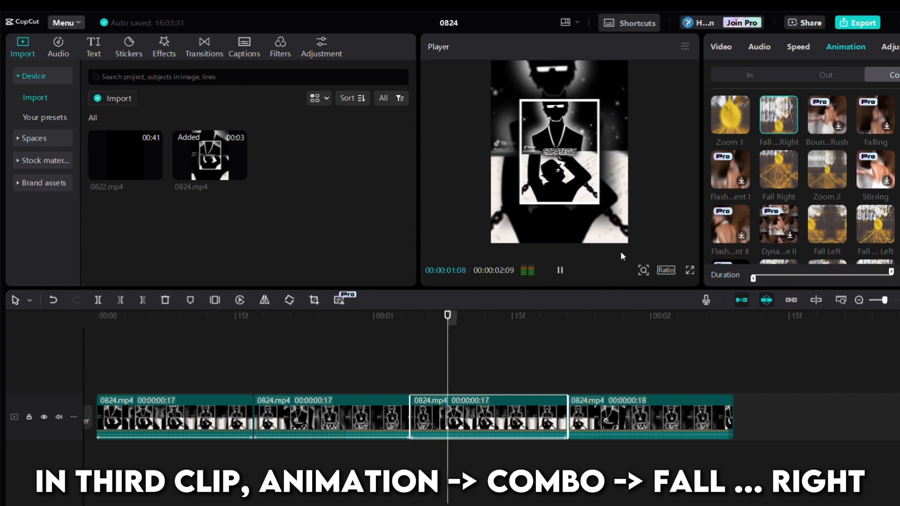
Step: Rotate the third segment 180°, convert it to a compound clip, and rotate that compound clip 180° again
drag(575, 380, 500, 389)
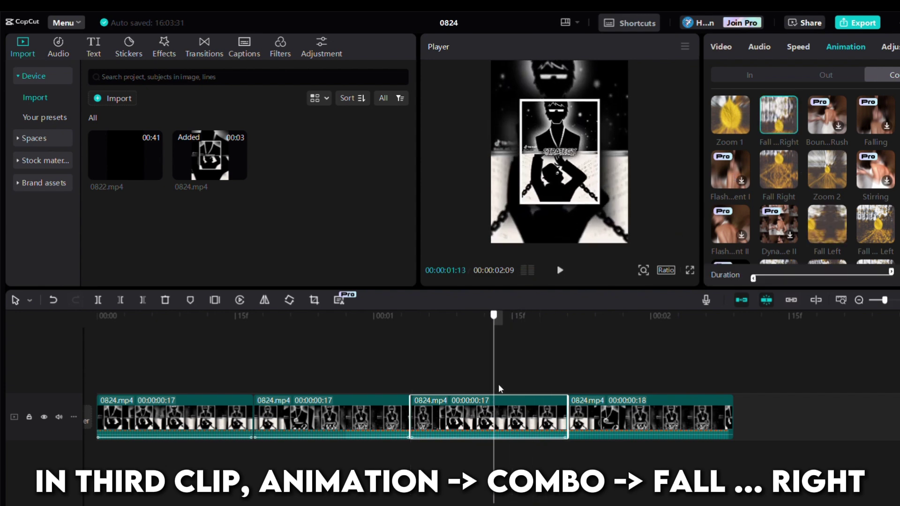
click(289, 300)
click(289, 301)
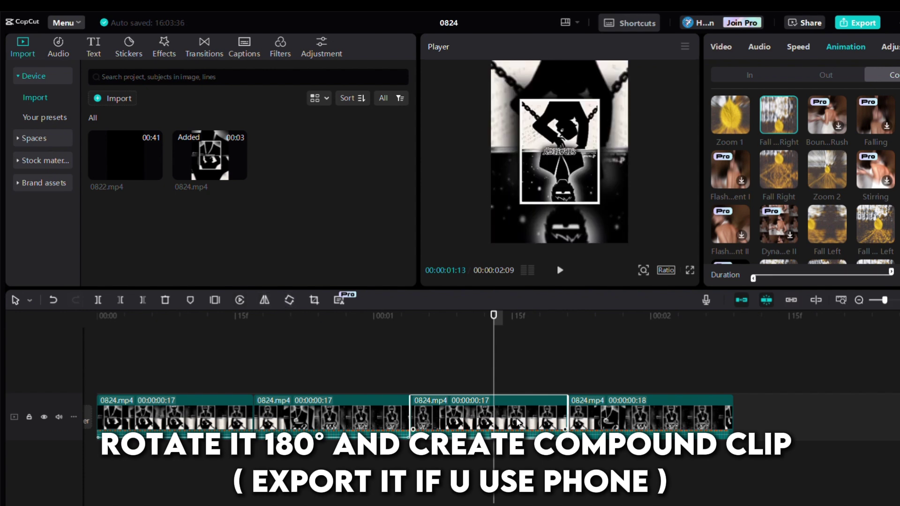
key(alt+g)
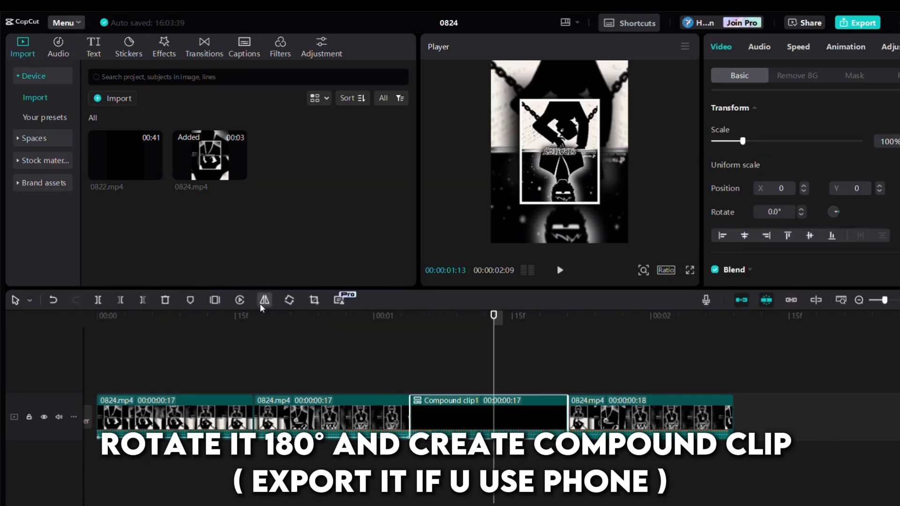
click(289, 301)
click(289, 300)
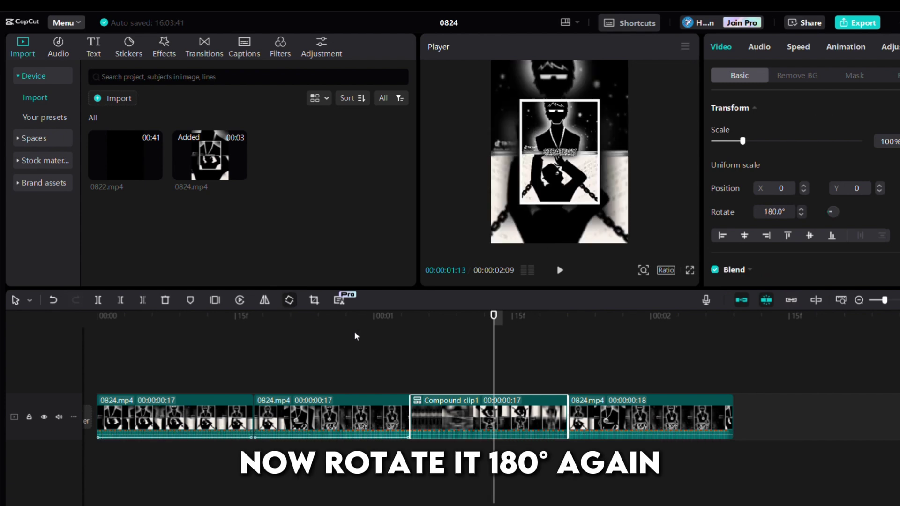
Step: Apply the "Fall Right" Combo animation to the fourth segment
click(373, 375)
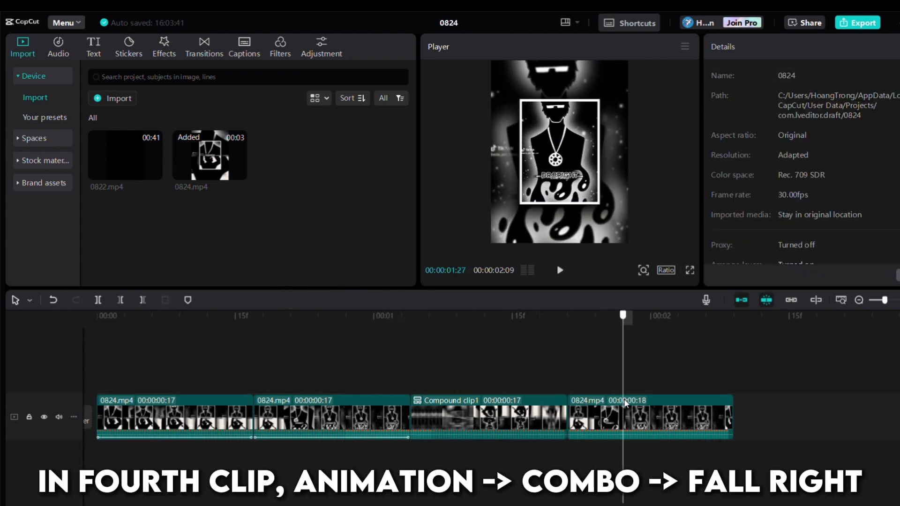
click(622, 415)
click(845, 47)
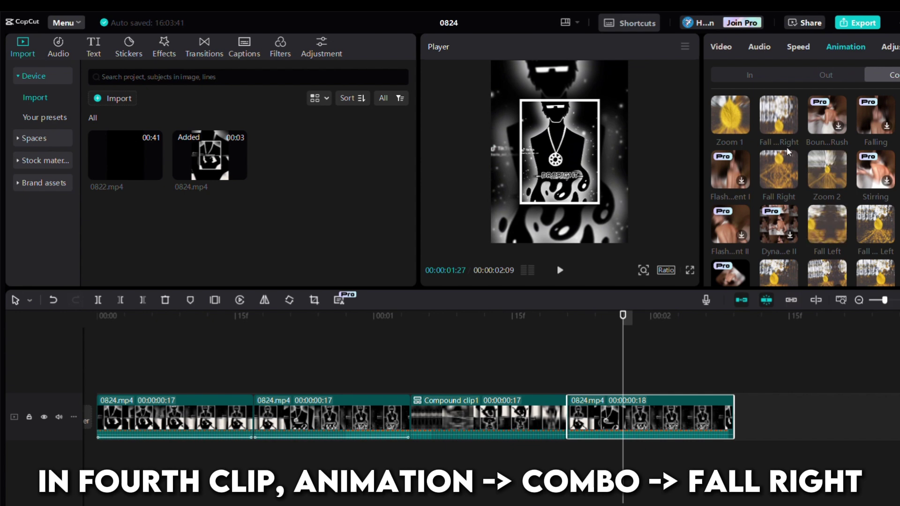
click(779, 162)
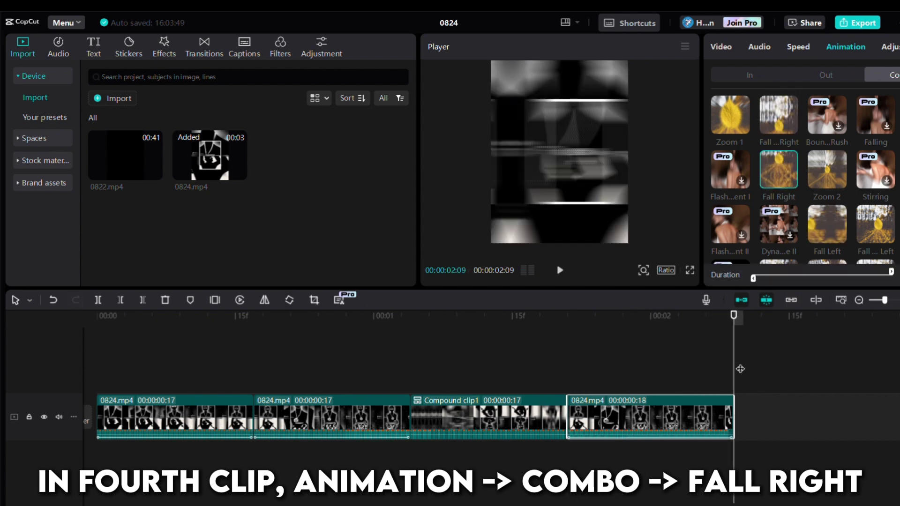
Step: Rotate the fourth segment 180°, convert it to a compound clip, rotate that clip 180° again, and preview the sequence
drag(736, 369, 633, 375)
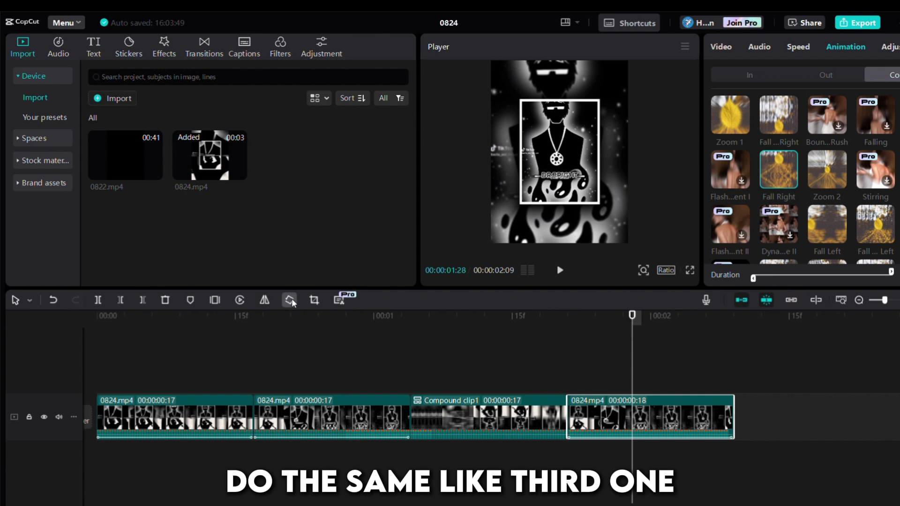
click(290, 300)
click(290, 301)
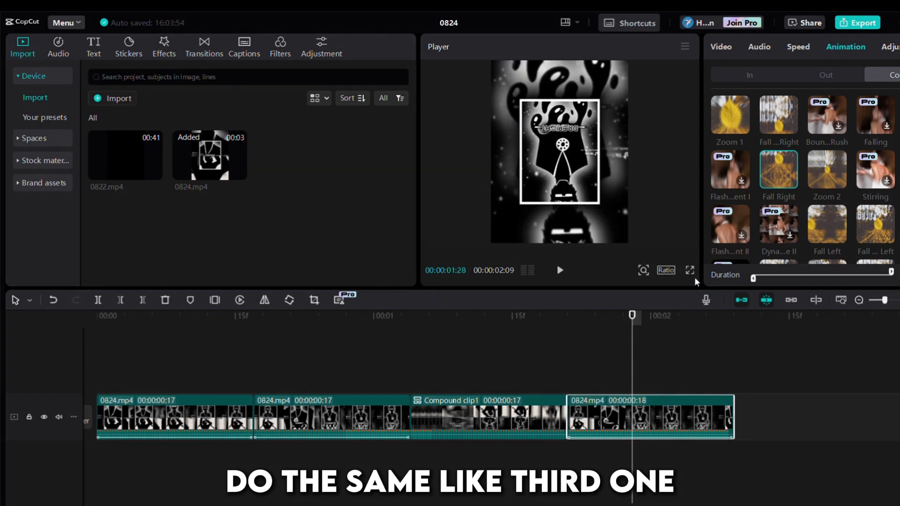
key(alt+g)
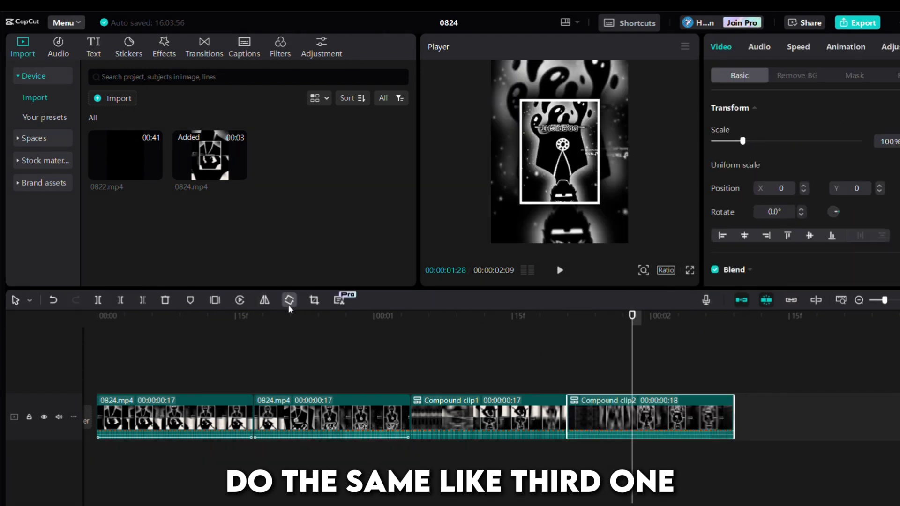
click(288, 304)
click(288, 304)
drag(596, 356, 102, 361)
click(561, 270)
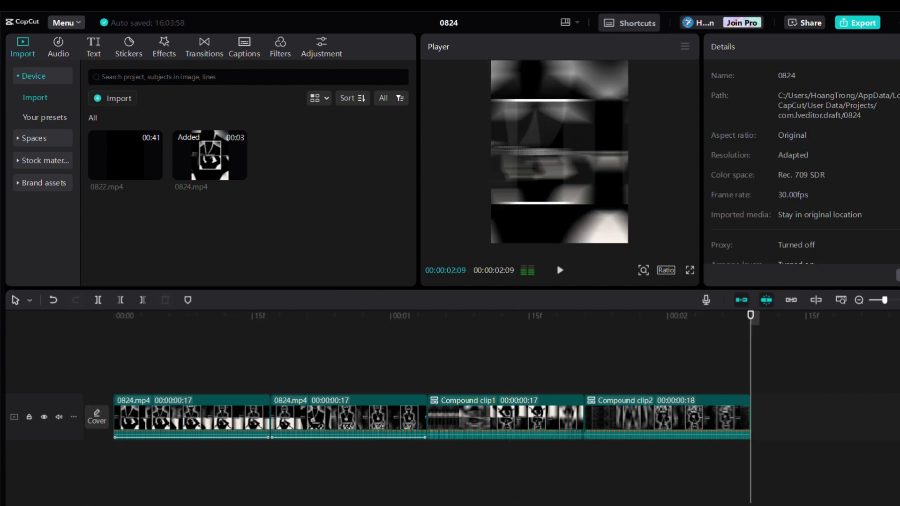
Step: Duplicate the first segment onto a track directly above it and set the copy's Combo animation to None
drag(218, 359, 112, 410)
click(191, 422)
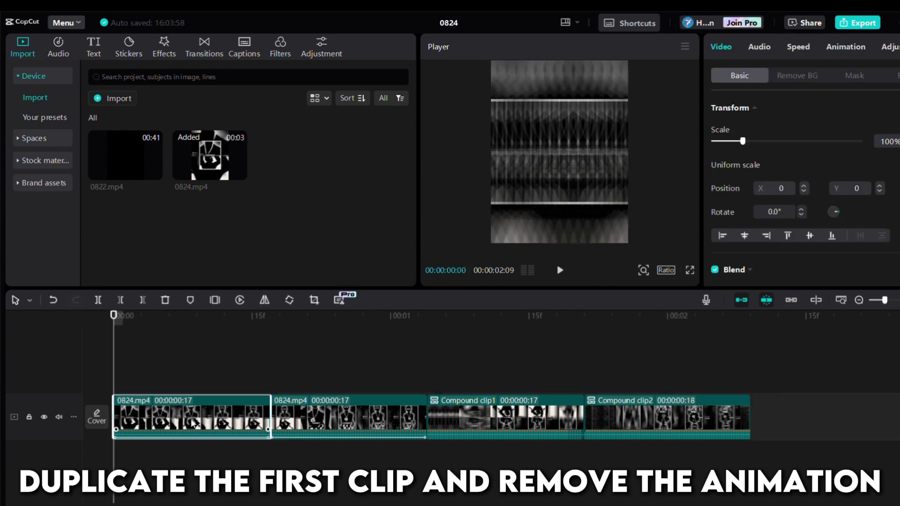
key(ctrl+c)
key(ctrl+v)
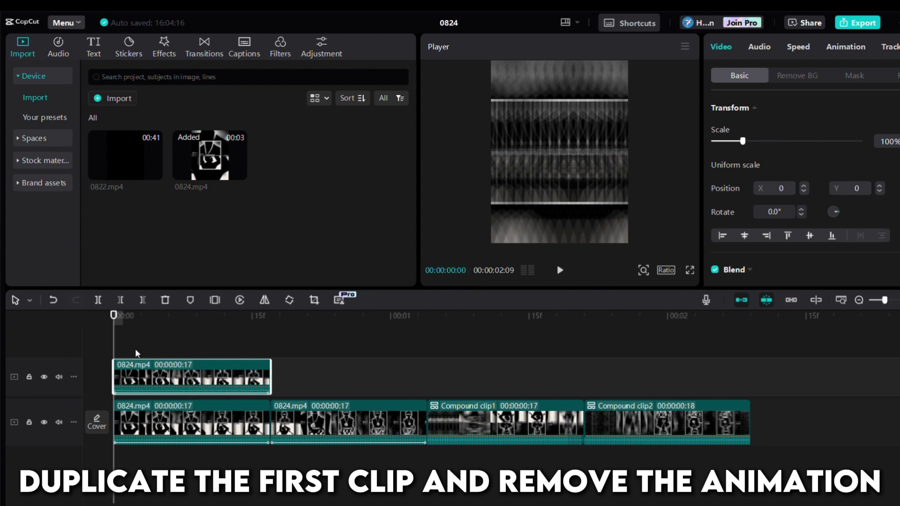
click(195, 351)
click(196, 377)
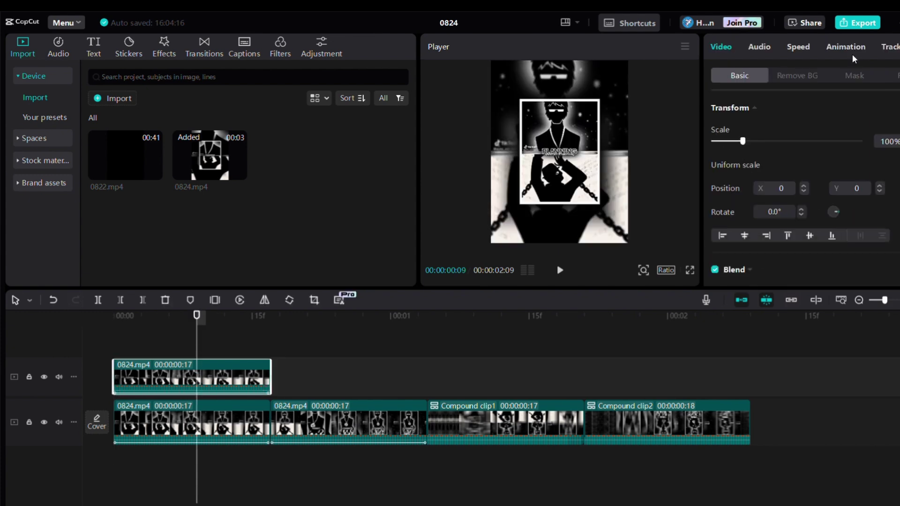
click(851, 52)
scroll(774, 108, up, 1)
click(731, 117)
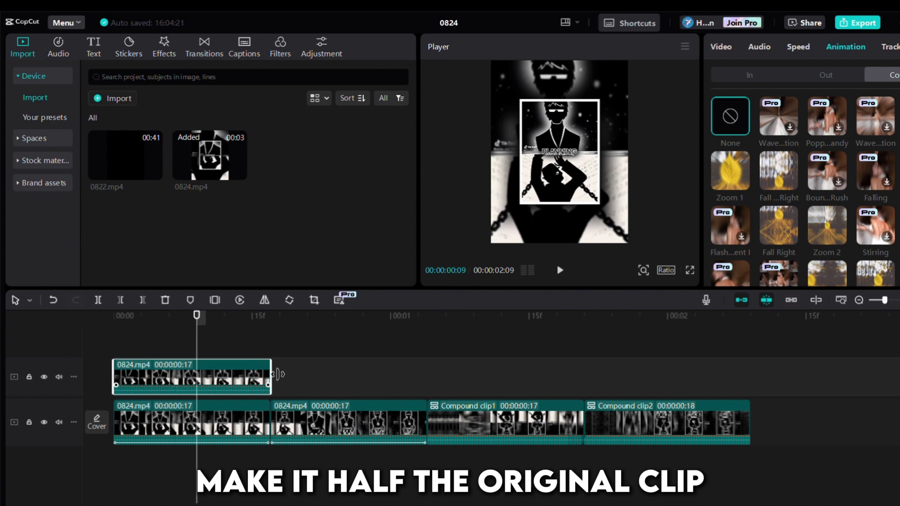
Step: Trim the end of the first segment's copy to about half the original length and preview the sequence
drag(277, 374, 194, 392)
click(192, 353)
drag(195, 353, 59, 360)
click(559, 270)
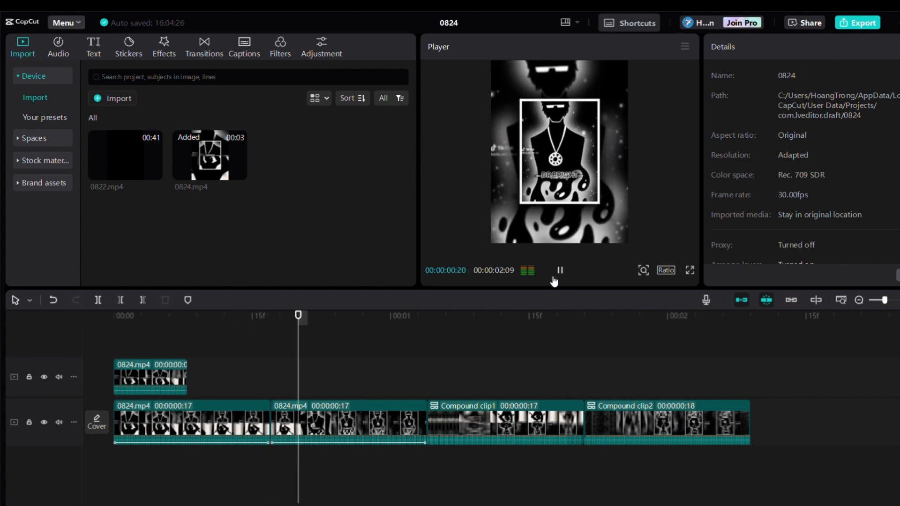
Step: Duplicate Compound clip2 onto the upper track as an uncompounded, upright 0824.mp4 clip with its Combo animation set to None
click(650, 371)
click(659, 412)
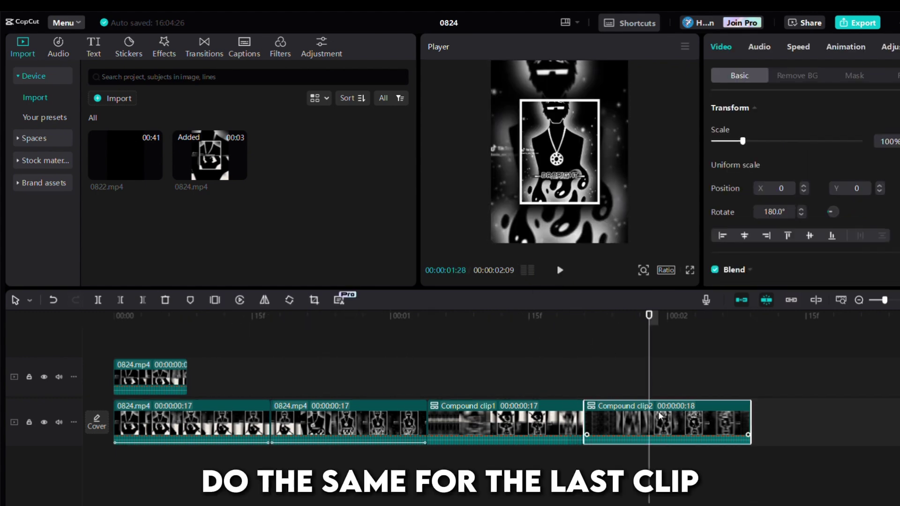
key(ctrl+c)
click(579, 368)
key(ctrl+v)
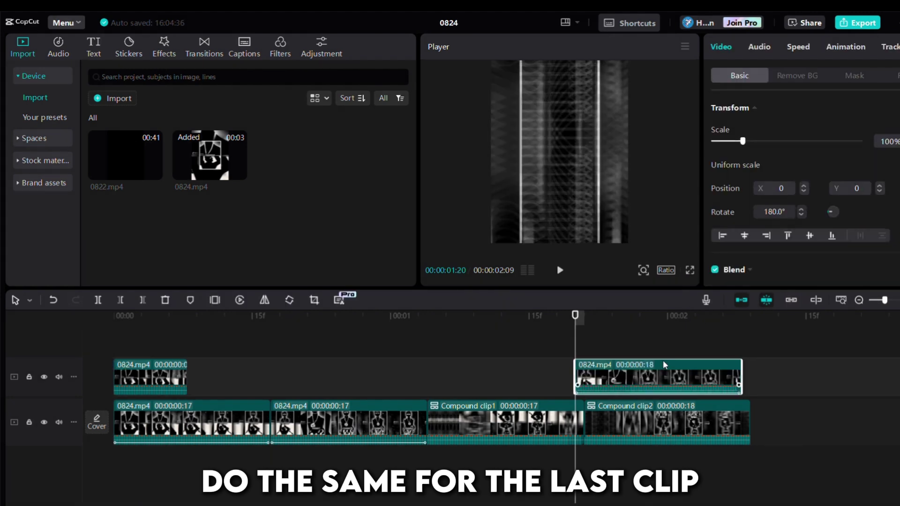
click(845, 49)
click(728, 115)
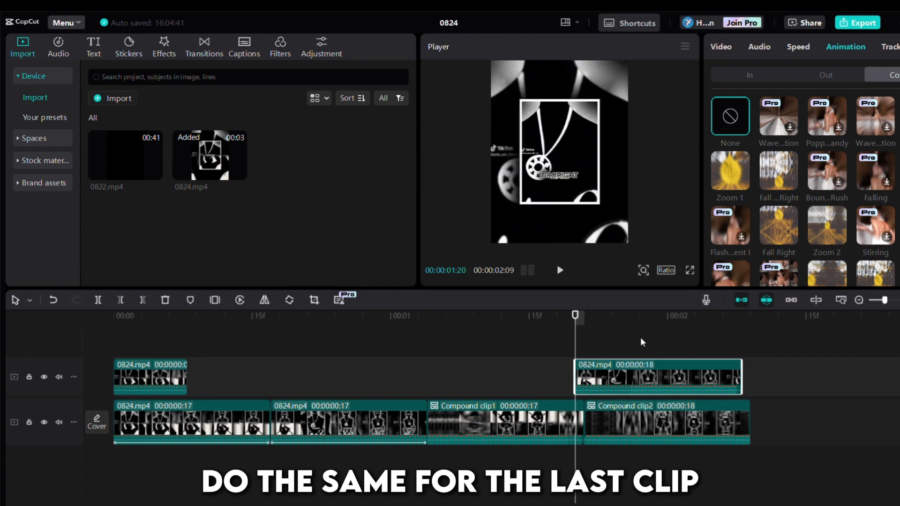
Step: Align the copy with Compound clip2 and cut off its first half, keeping the final 9 frames
drag(688, 371, 695, 373)
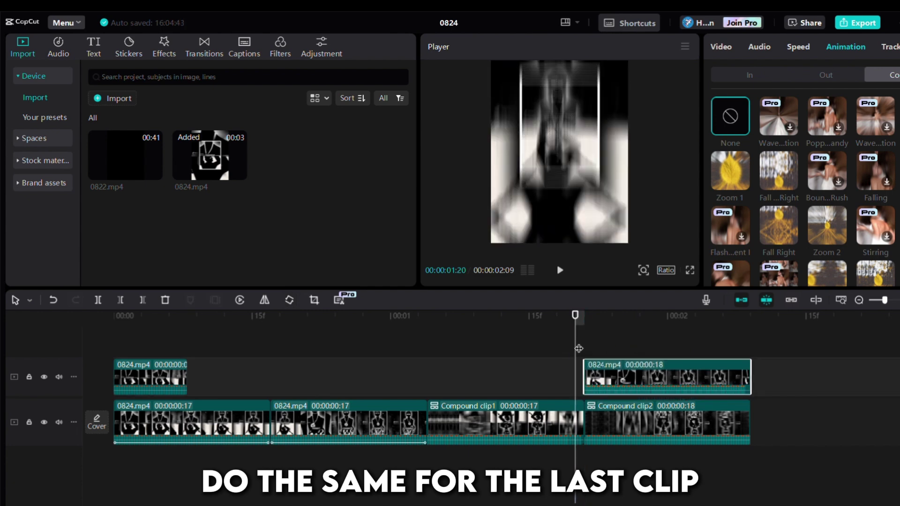
drag(586, 349, 669, 367)
click(121, 300)
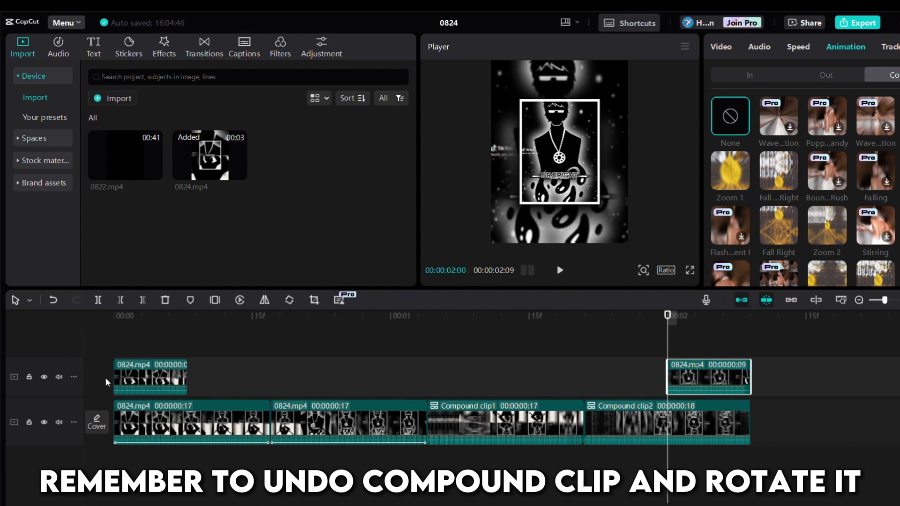
Step: Mute both video tracks and play the sequence from the start
click(59, 376)
click(60, 421)
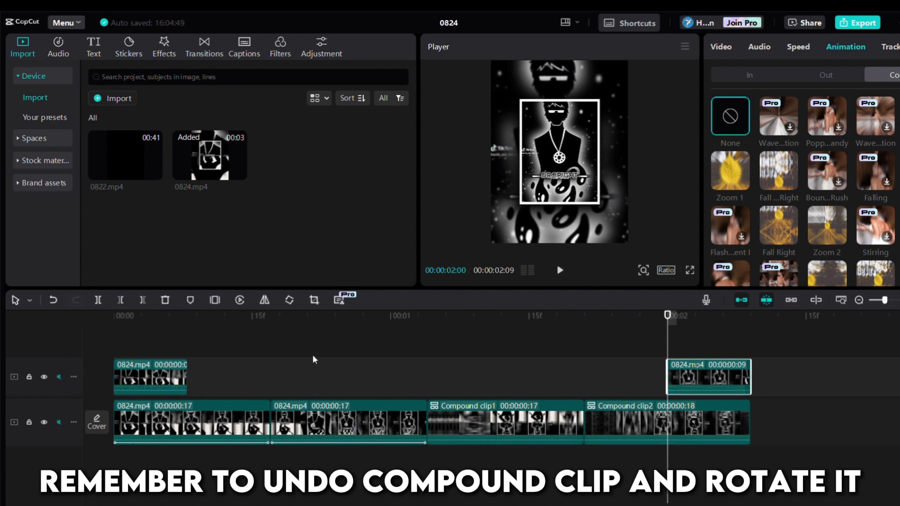
click(115, 345)
click(560, 270)
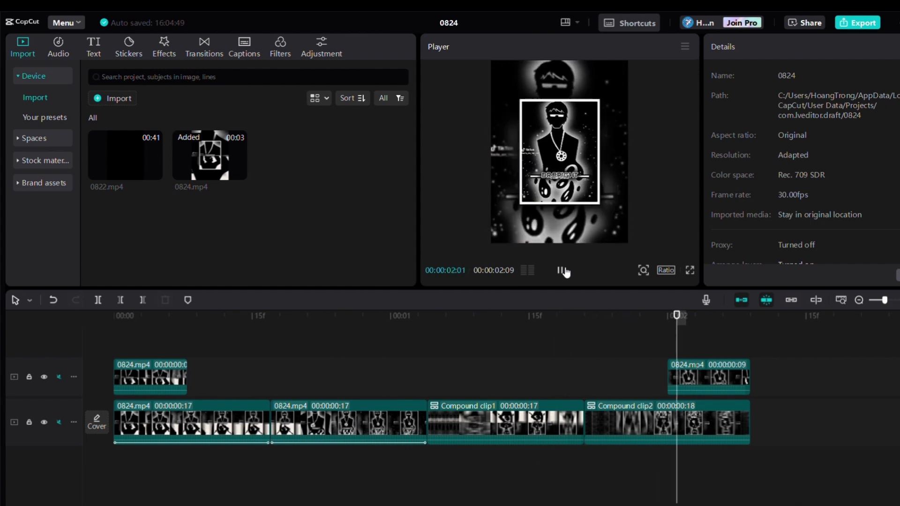
click(111, 328)
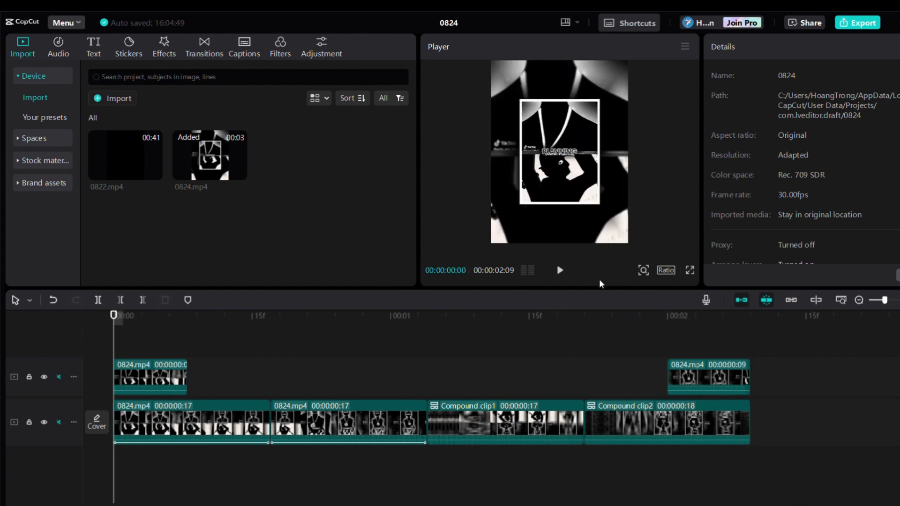
click(566, 277)
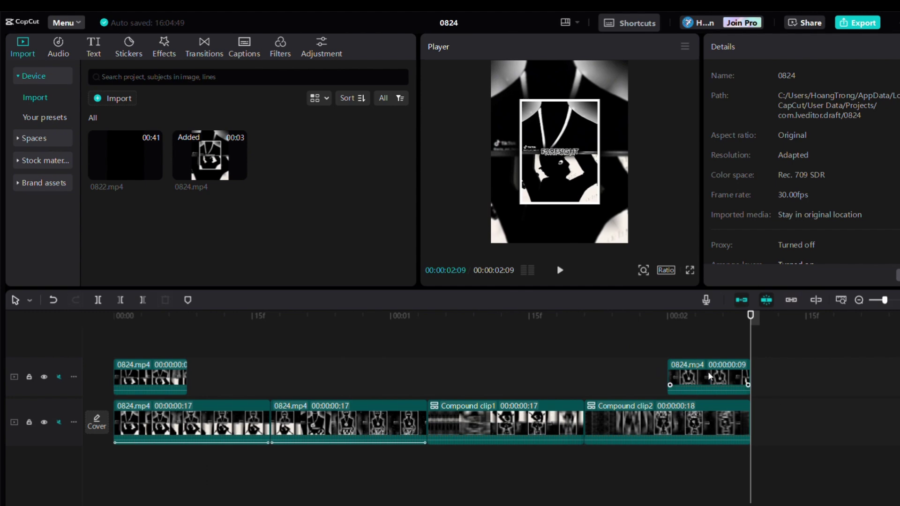
Step: Add the Oblique Blur effect from Opening & Closing above the clips at the start and trim it to the end of the first segment
drag(647, 362, 94, 380)
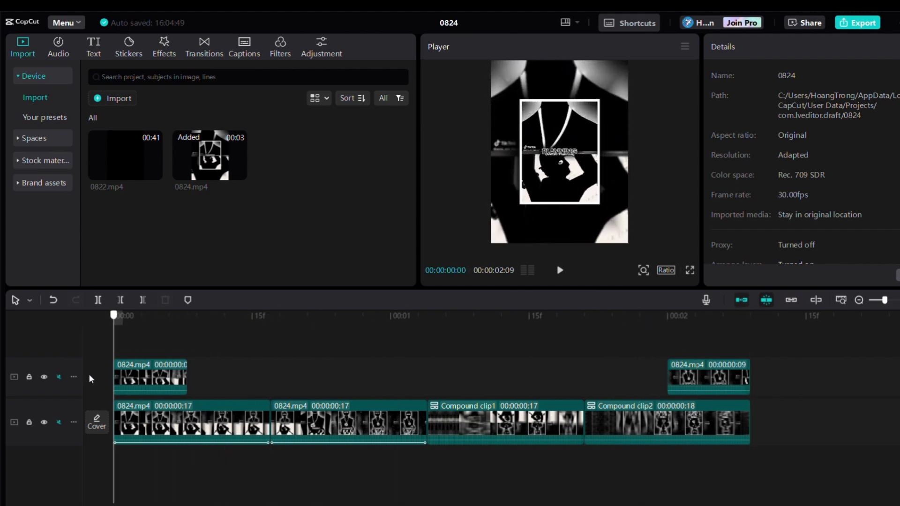
click(162, 49)
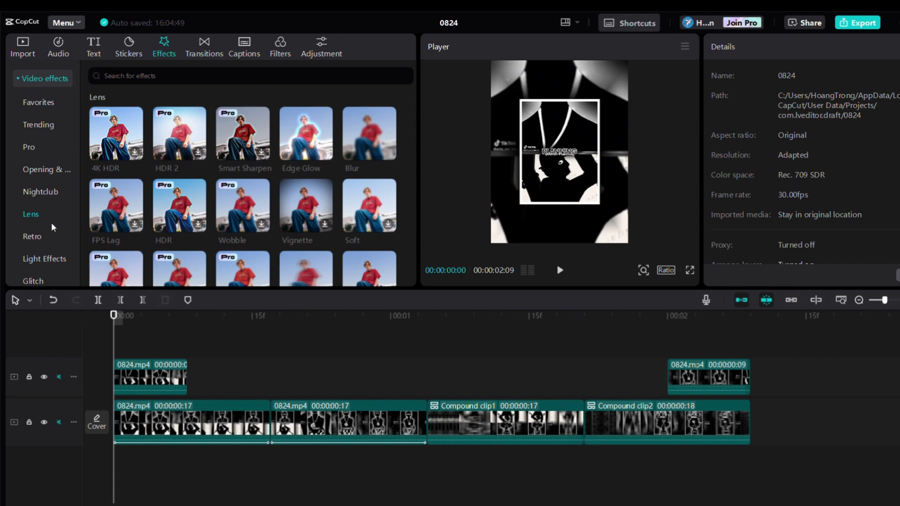
click(49, 169)
scroll(320, 179, down, 2)
scroll(319, 181, down, 3)
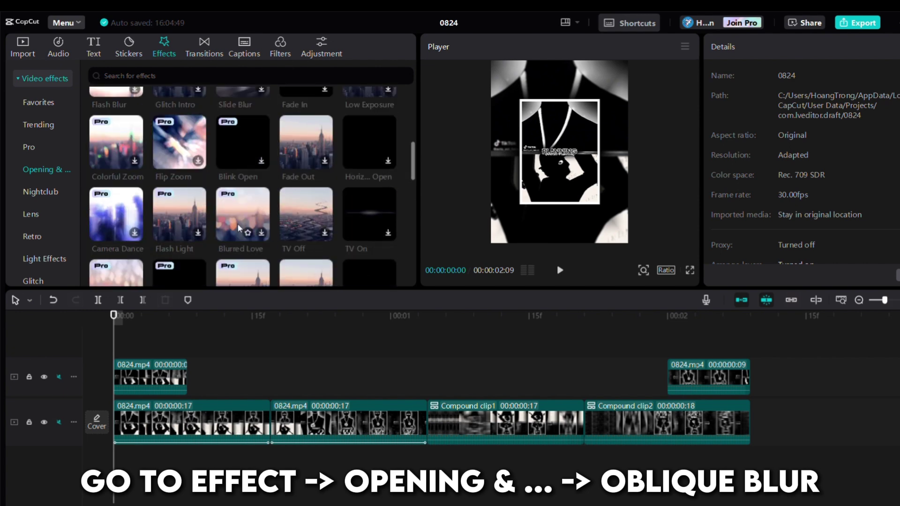
scroll(269, 196, down, 3)
scroll(358, 213, up, 2)
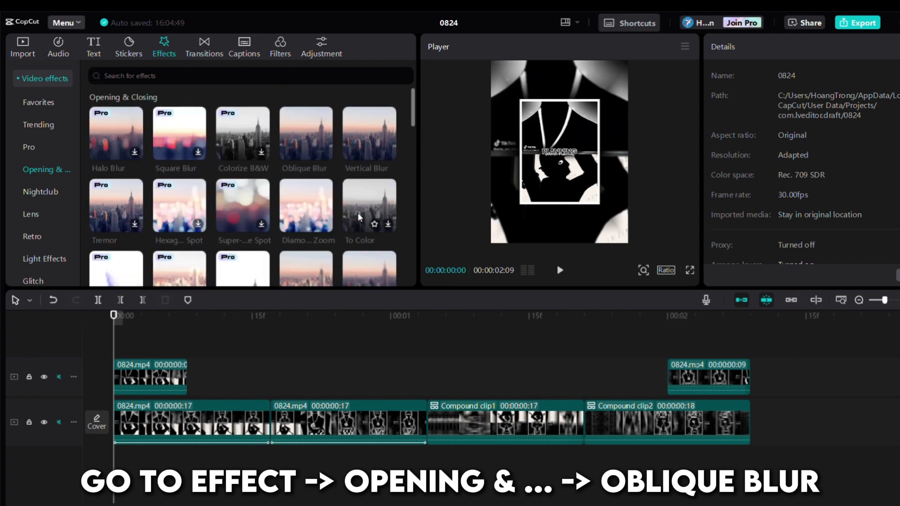
drag(306, 168, 165, 354)
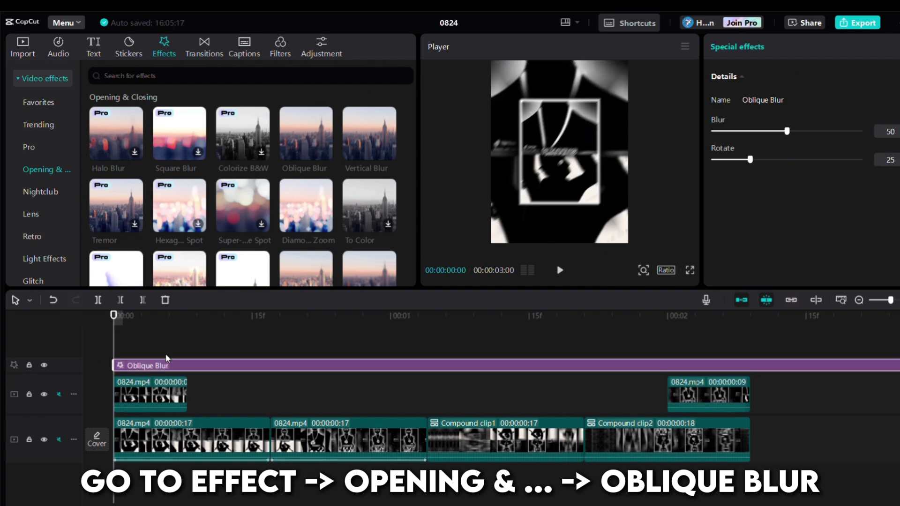
drag(113, 314, 272, 376)
click(143, 300)
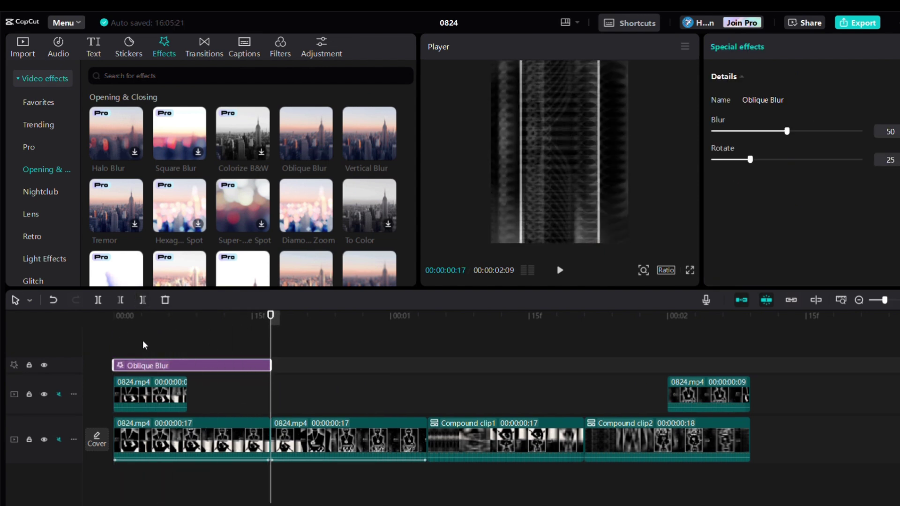
Step: Add a keyframe at the middle of the first Oblique Blur effect with Blur 0 and Rotate 50
mouse_move(114, 366)
mouse_down()
mouse_move(192, 374)
mouse_move(97, 371)
mouse_up()
click(188, 344)
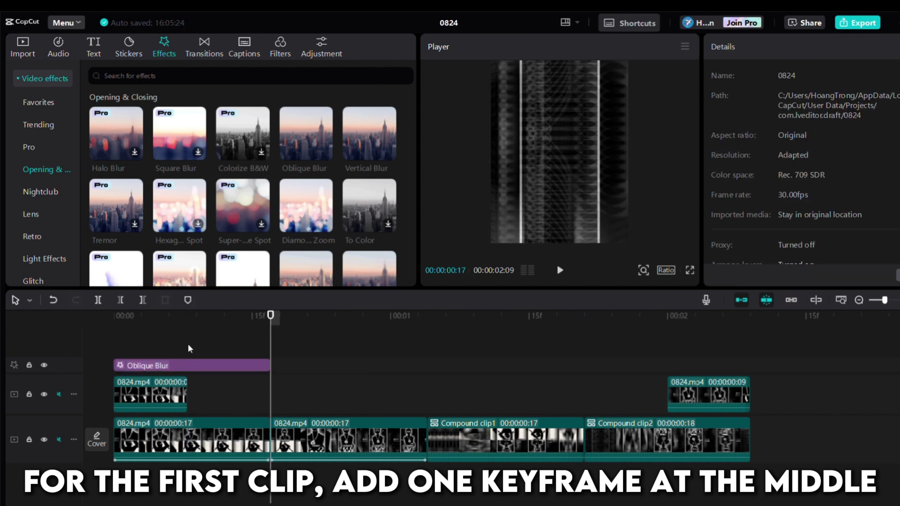
click(193, 365)
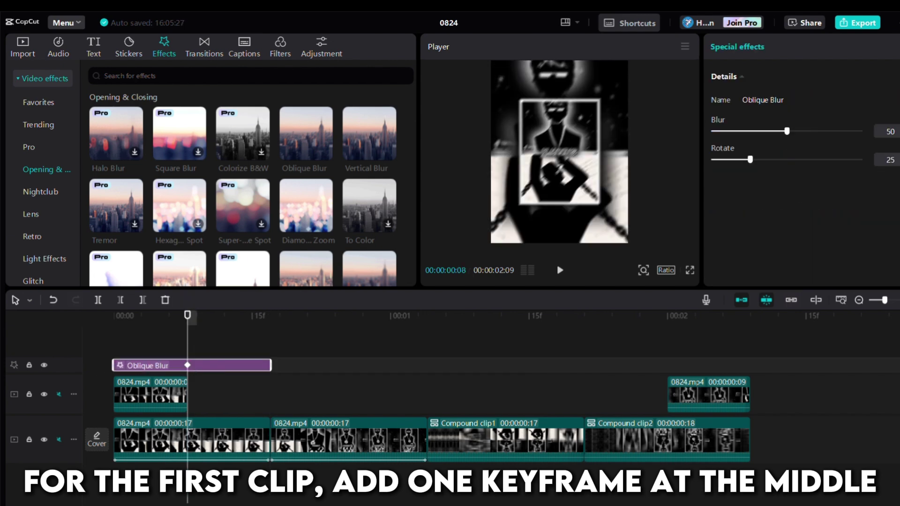
drag(791, 131, 670, 131)
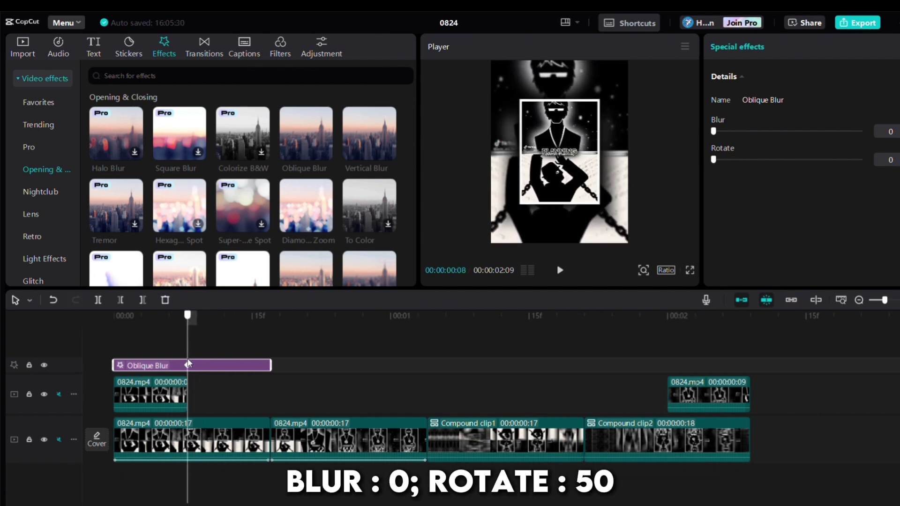
drag(713, 159, 860, 159)
drag(801, 162, 791, 161)
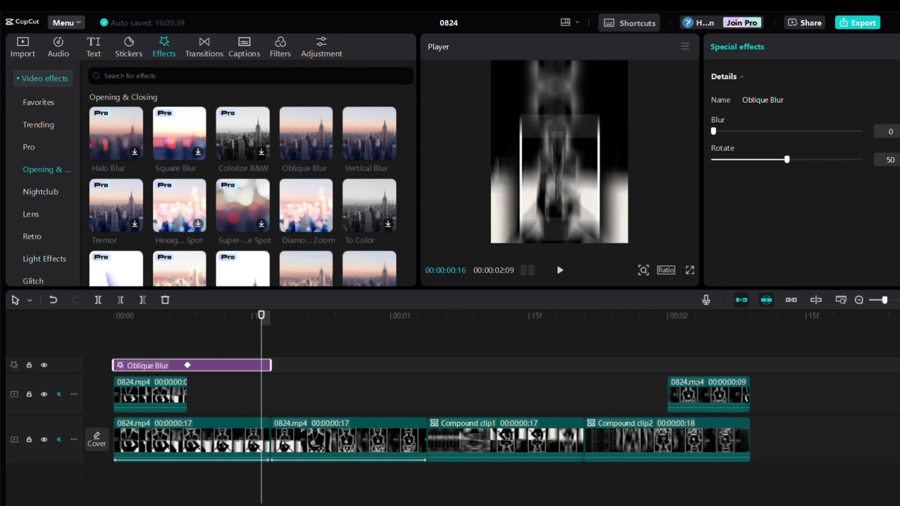
Step: Add a keyframe at the end of the first Oblique Blur effect with Blur 100 and Rotate 50, and play the result
click(899, 76)
drag(737, 132, 862, 131)
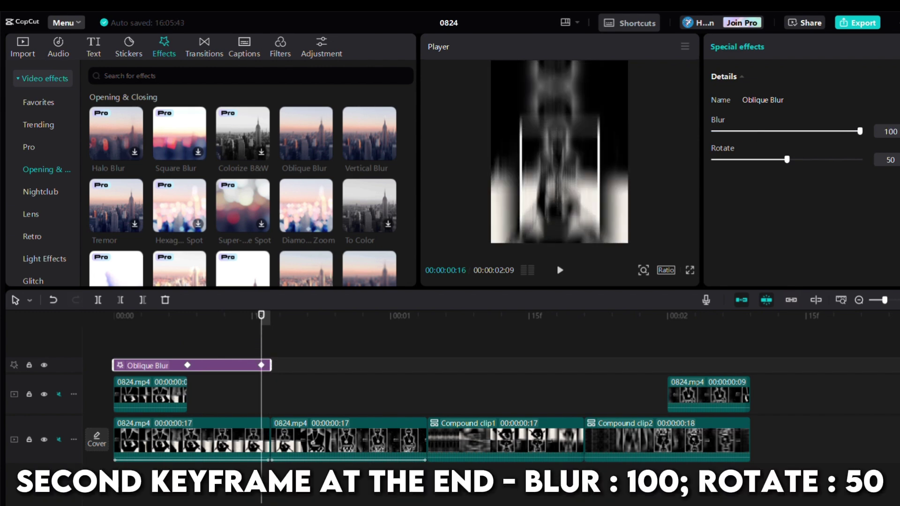
click(190, 353)
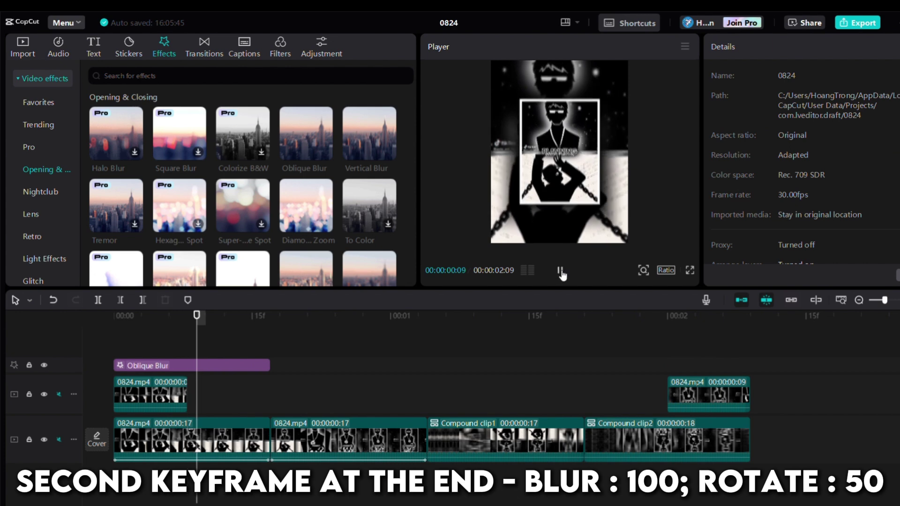
Step: Duplicate the Oblique Blur over the second segment, with Blur 100 at a start keyframe and Rotate 100 at the last one, and preview it
click(265, 368)
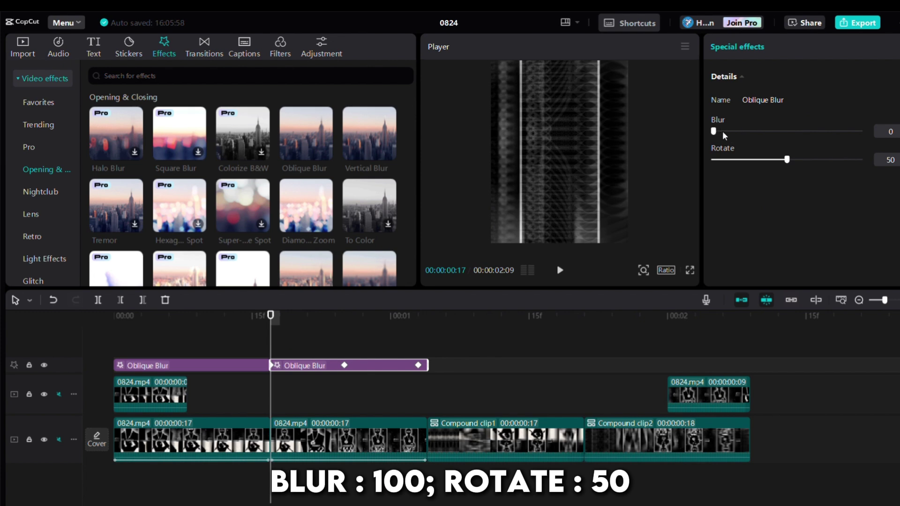
drag(723, 132, 861, 131)
drag(277, 345, 420, 350)
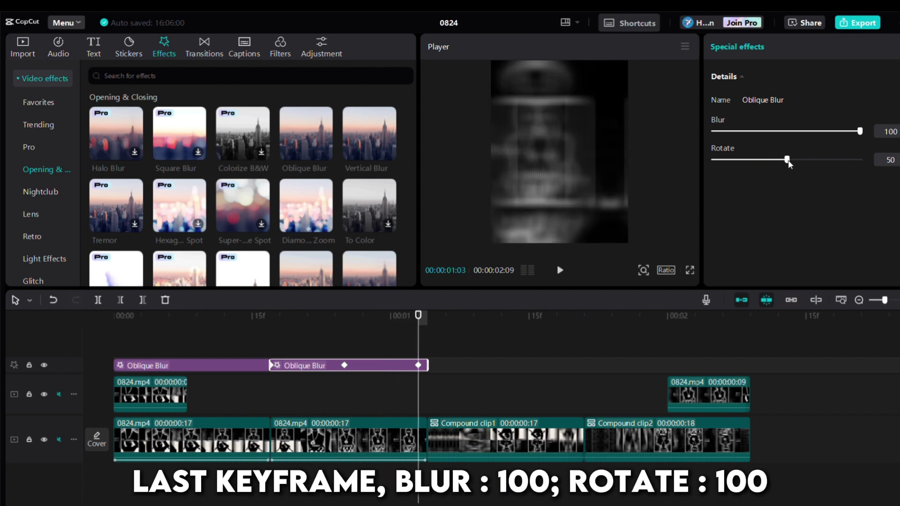
drag(788, 160, 859, 160)
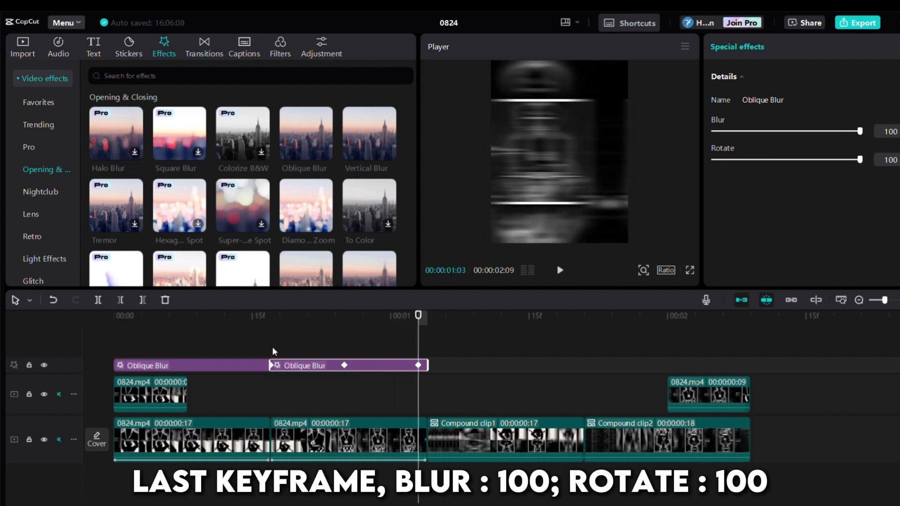
click(271, 349)
click(559, 270)
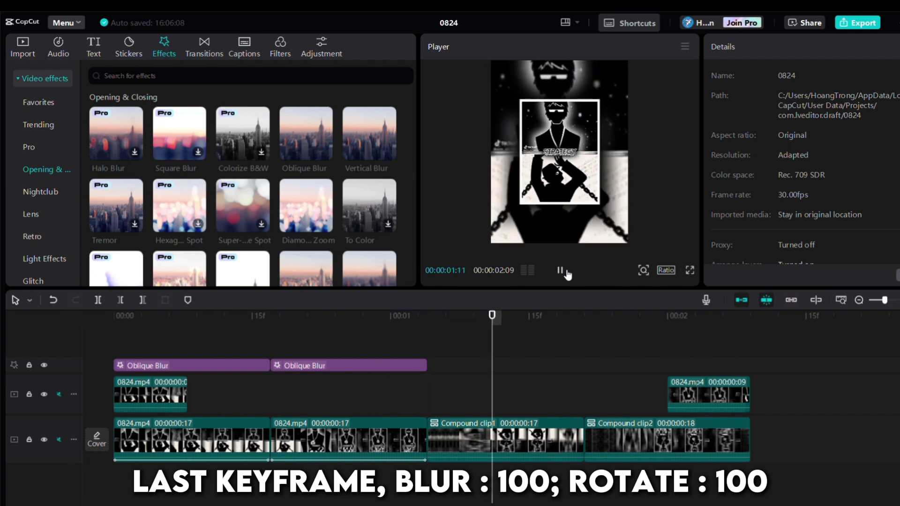
Step: Duplicate the second Oblique Blur effect over Compound clip1 and keyframe its start at Blur 100 and Rotate 100
click(426, 350)
click(416, 365)
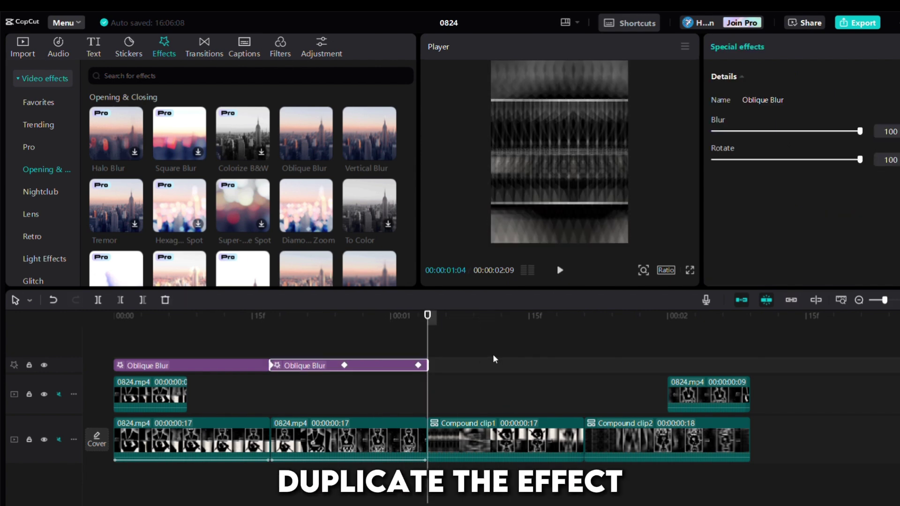
key(ctrl+v)
mouse_move(434, 340)
mouse_down()
mouse_move(581, 349)
mouse_move(427, 350)
mouse_up()
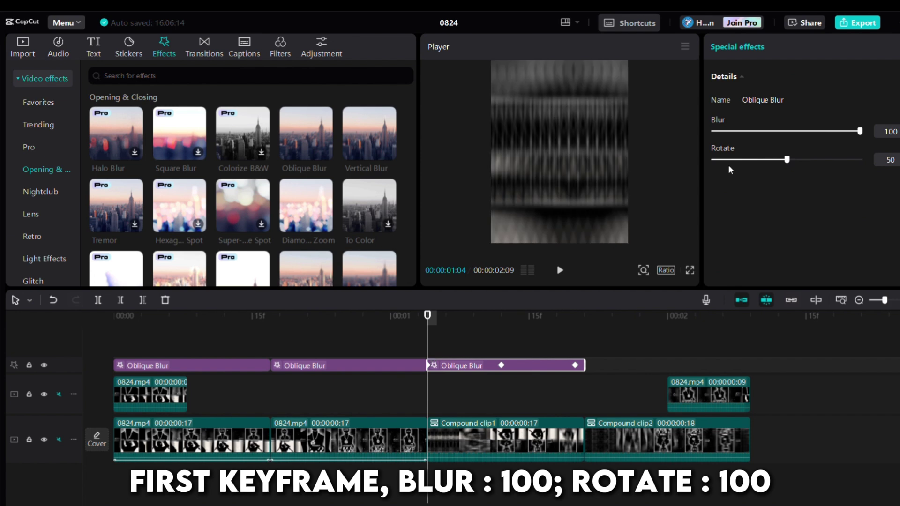
drag(798, 160, 862, 160)
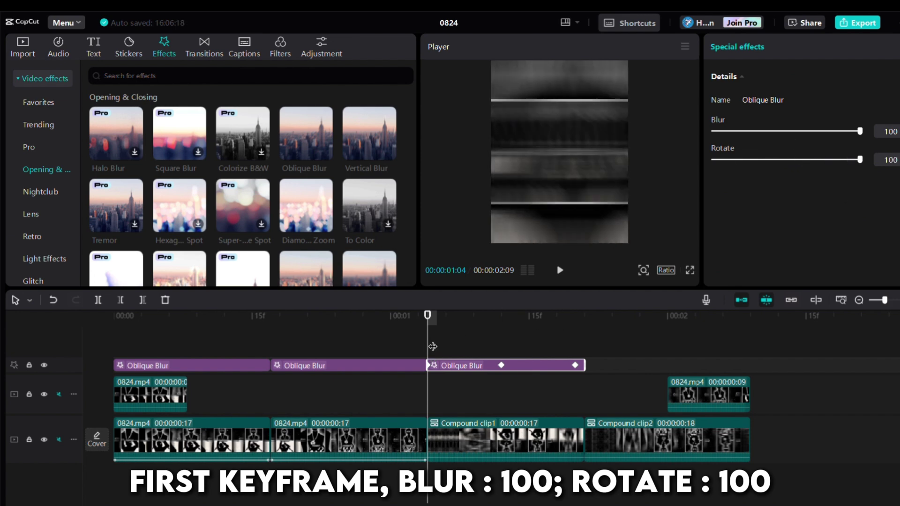
Step: Set the middle keyframe of the third Oblique Blur effect to Blur 0 and Rotate 100
drag(433, 347, 507, 347)
drag(859, 160, 664, 184)
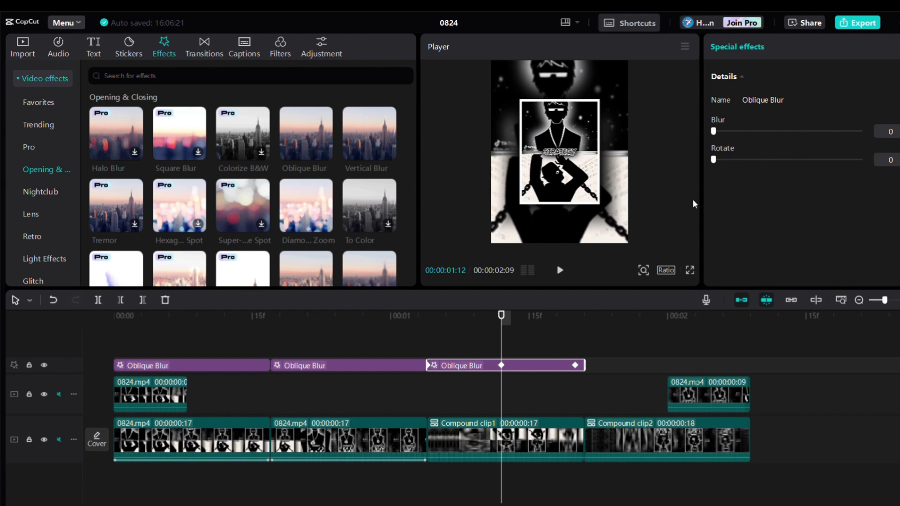
drag(716, 160, 861, 159)
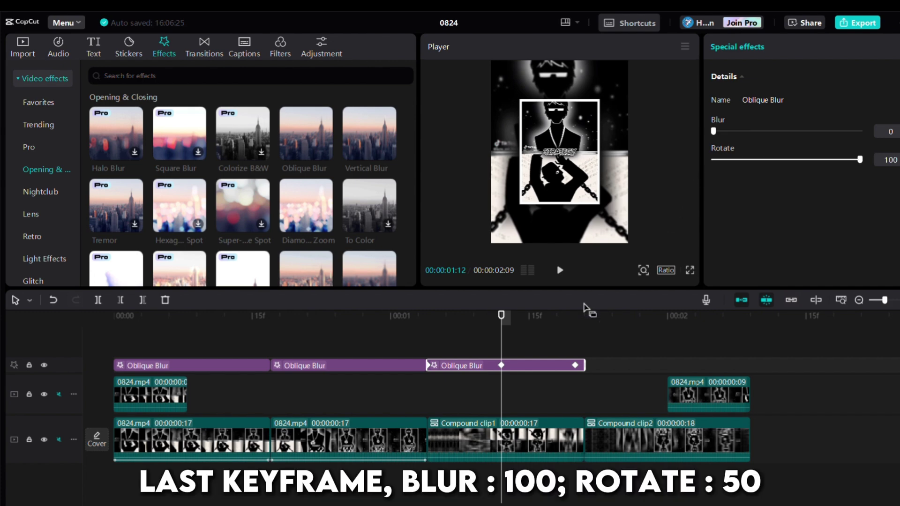
Step: Set Rotate to about 50 at the last keyframe of the third Oblique Blur effect, keeping Blur at 100, and preview it
drag(510, 339, 575, 346)
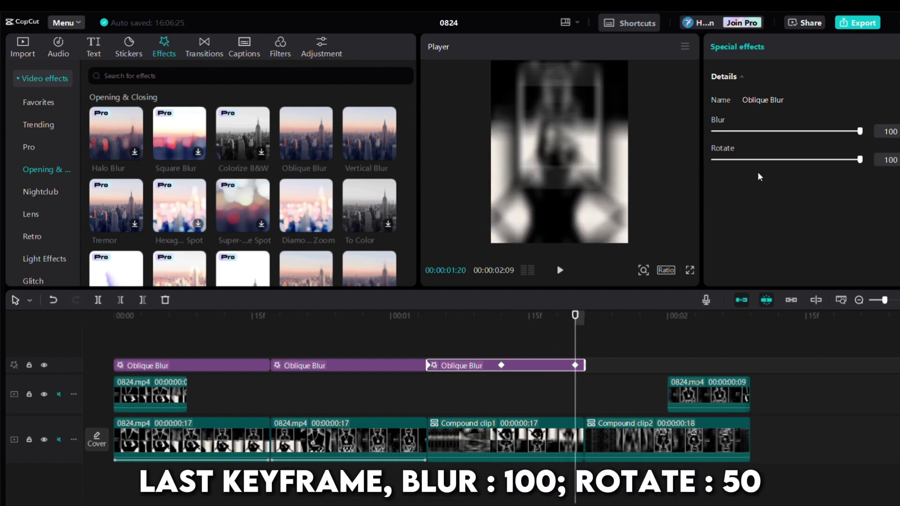
click(787, 160)
drag(787, 159, 792, 159)
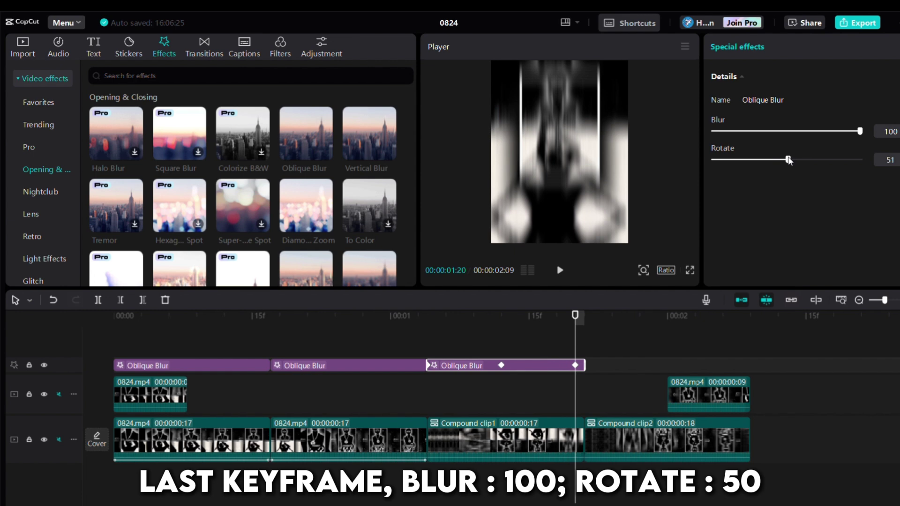
click(439, 332)
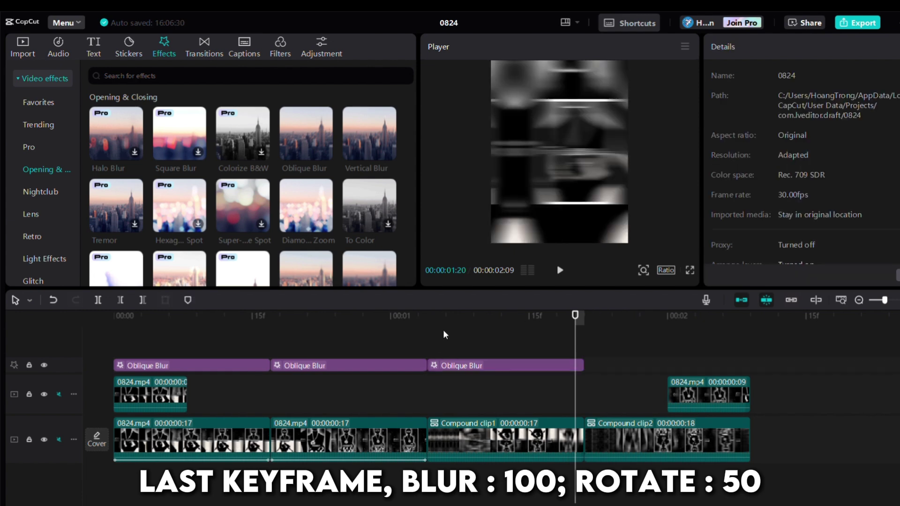
click(561, 270)
Step: Duplicate the first Oblique Blur effect over Compound clip2 and keyframe its start at Blur 100 and Rotate 50
drag(572, 326, 588, 341)
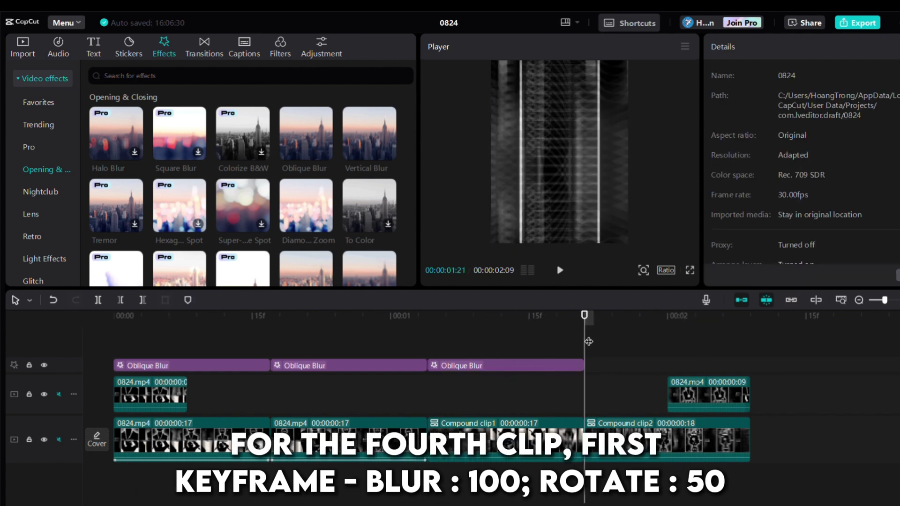
click(207, 366)
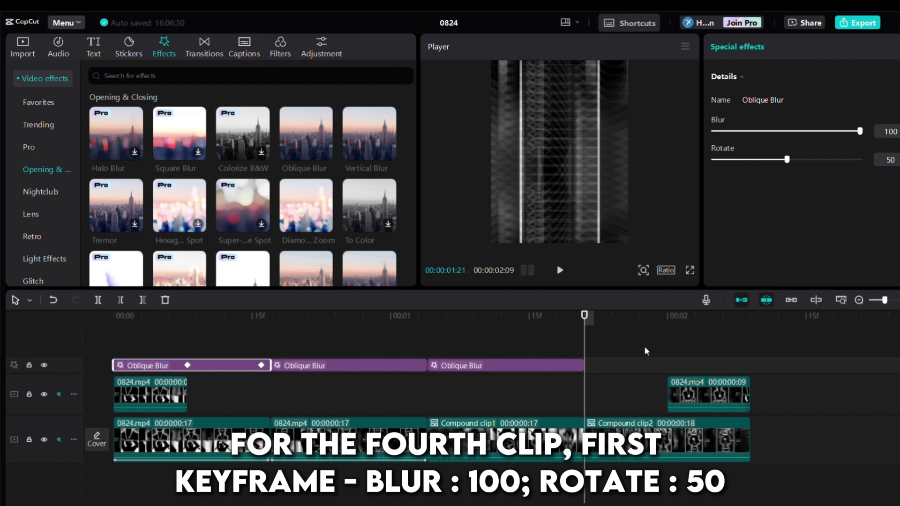
key(ctrl+v)
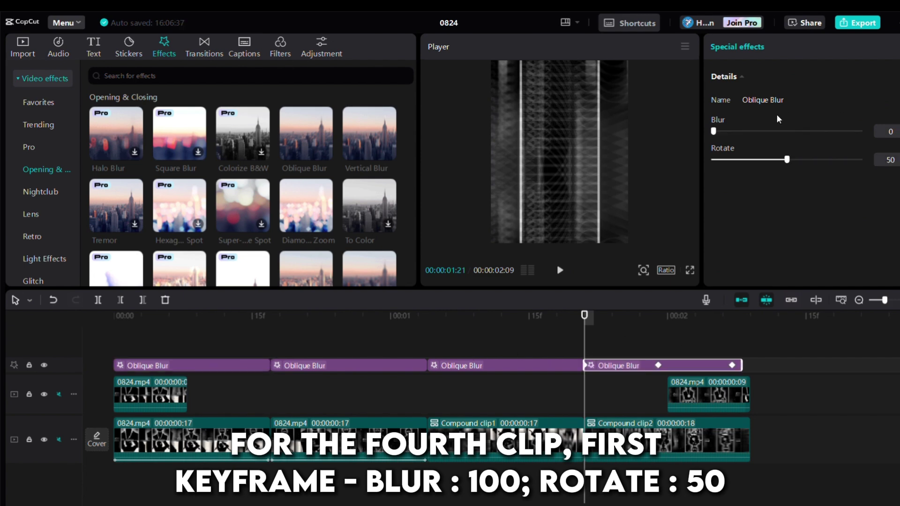
drag(728, 132, 861, 131)
drag(809, 161, 787, 163)
Step: Set Blur to 0 at the last keyframe of the fourth Oblique Blur effect and play the sequence from the start
drag(590, 336, 663, 343)
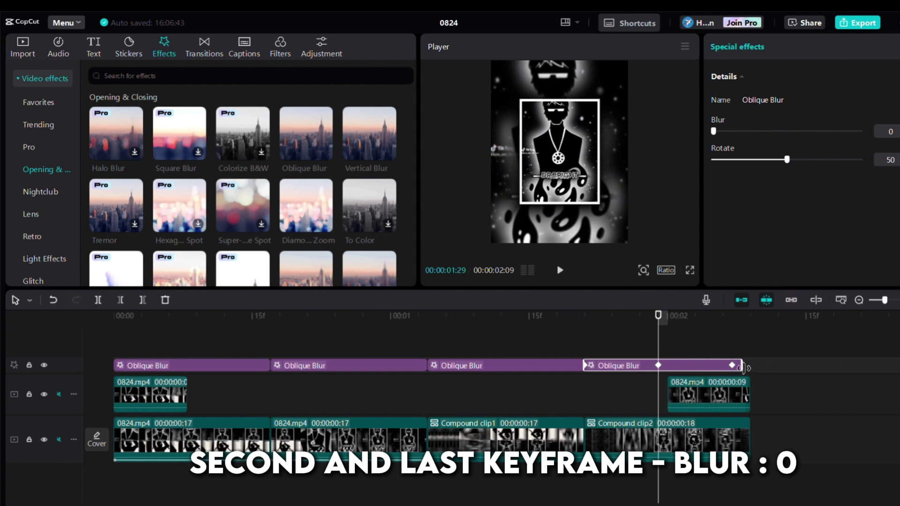
click(733, 337)
click(730, 350)
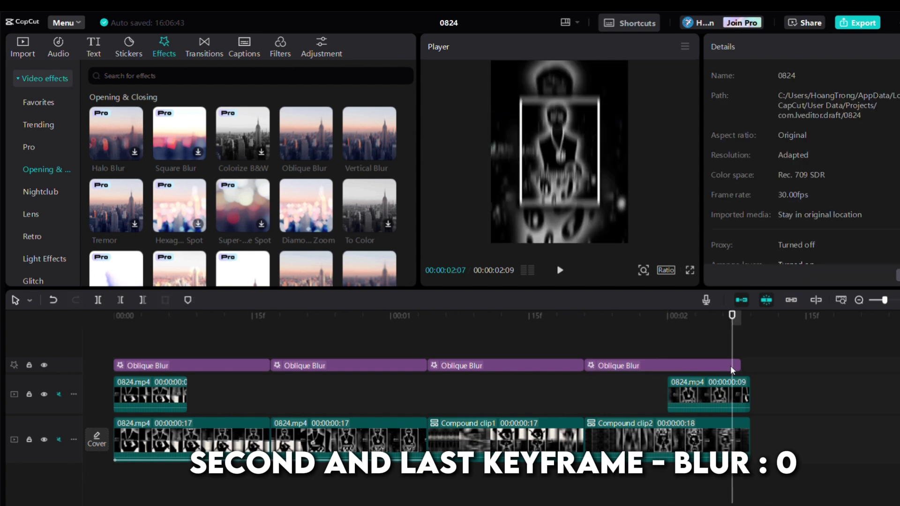
click(731, 366)
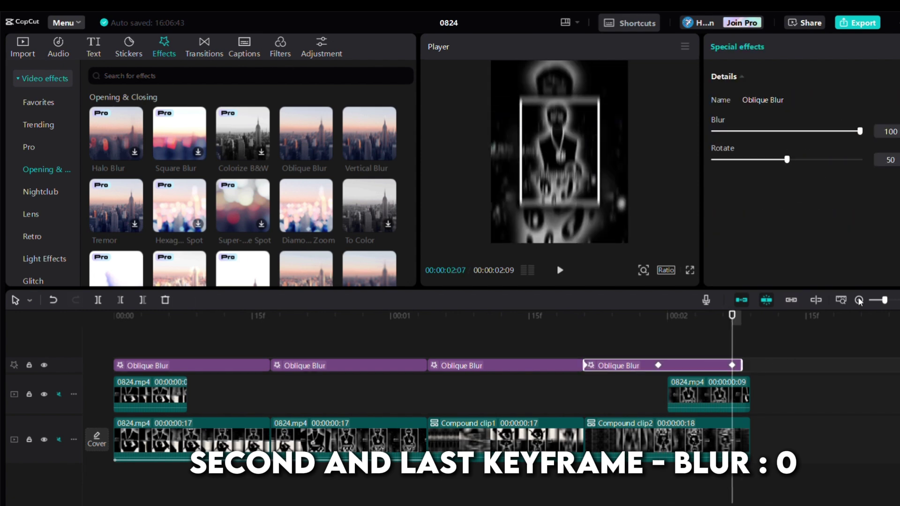
click(602, 334)
key(Home)
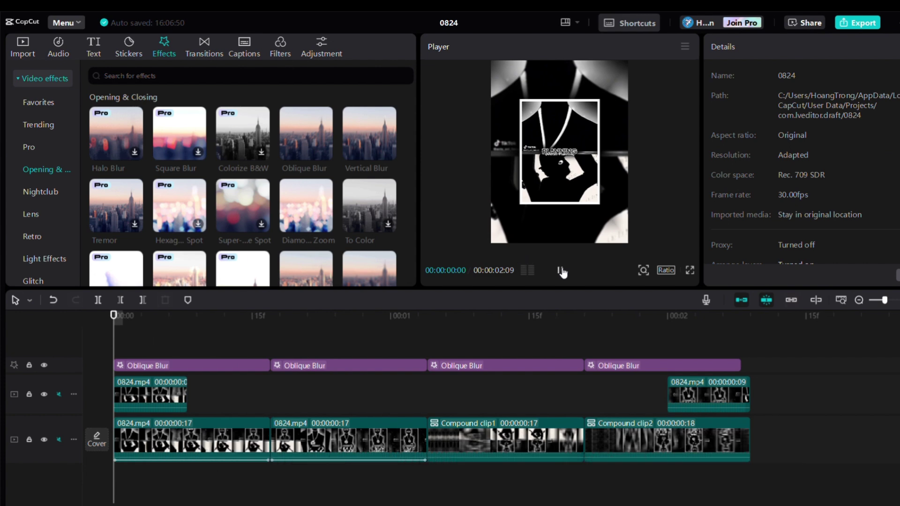
click(561, 270)
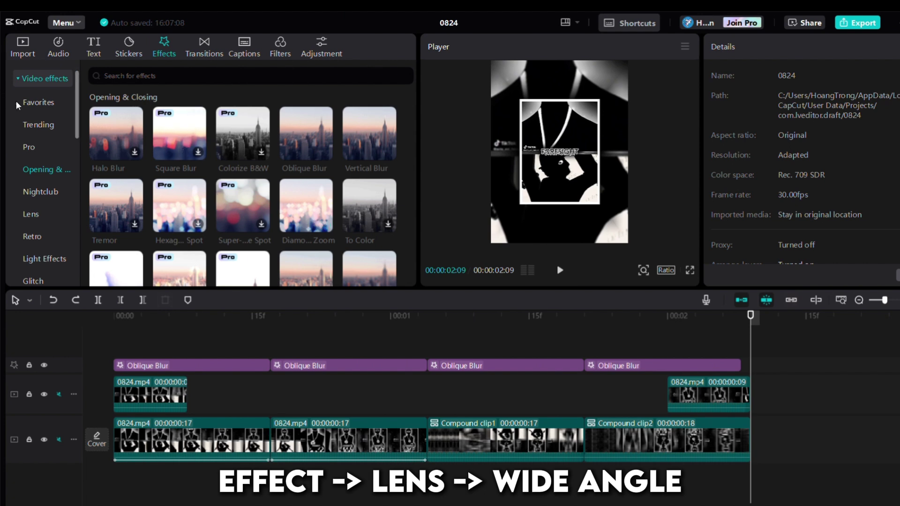
Step: Add the Wide Angle effect from Lens above the Oblique Blur effects at the start and trim it to the end of the first segment
click(43, 214)
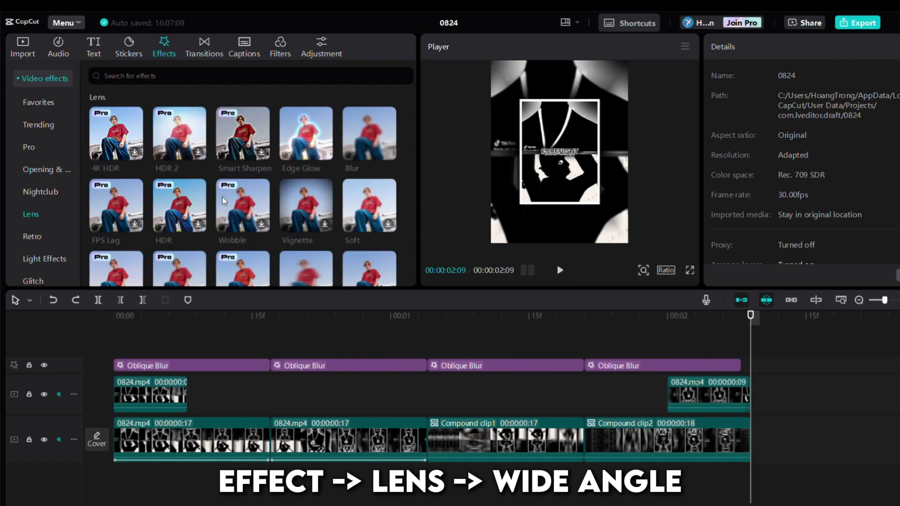
scroll(240, 171, down, 2)
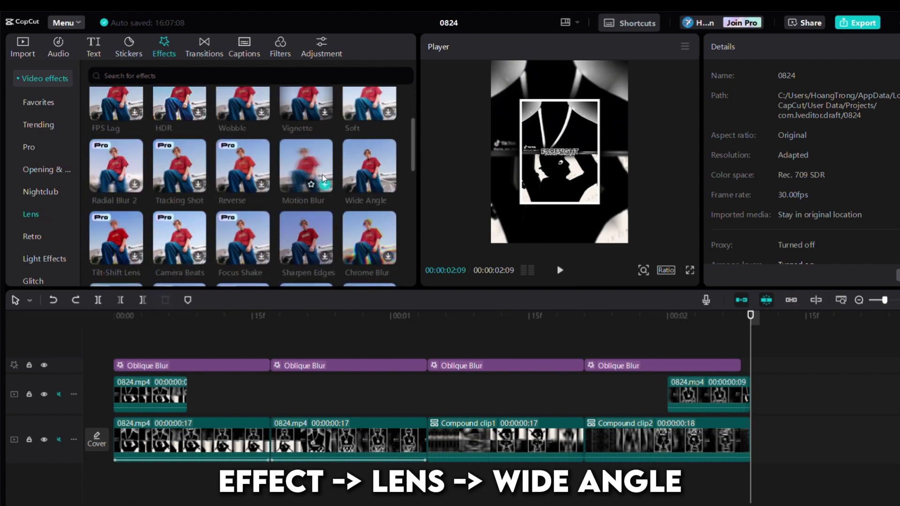
mouse_move(377, 212)
drag(377, 211, 118, 347)
click(272, 351)
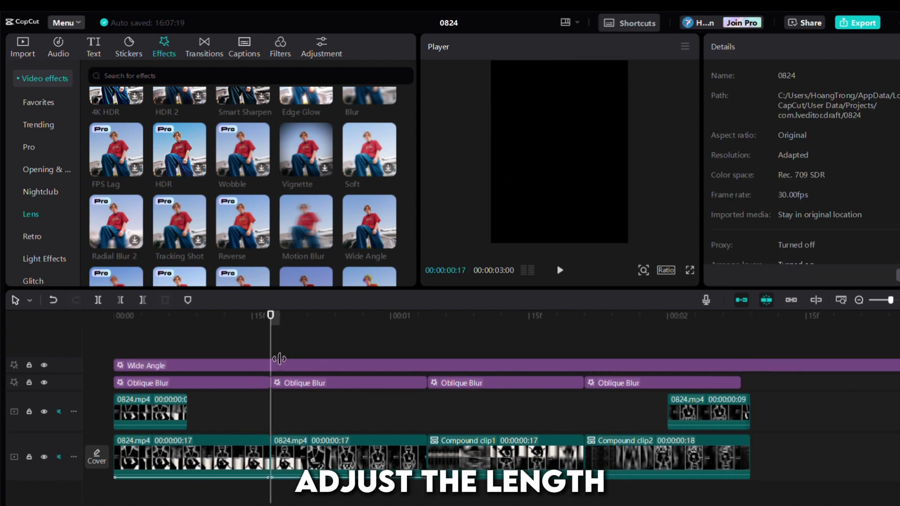
click(142, 301)
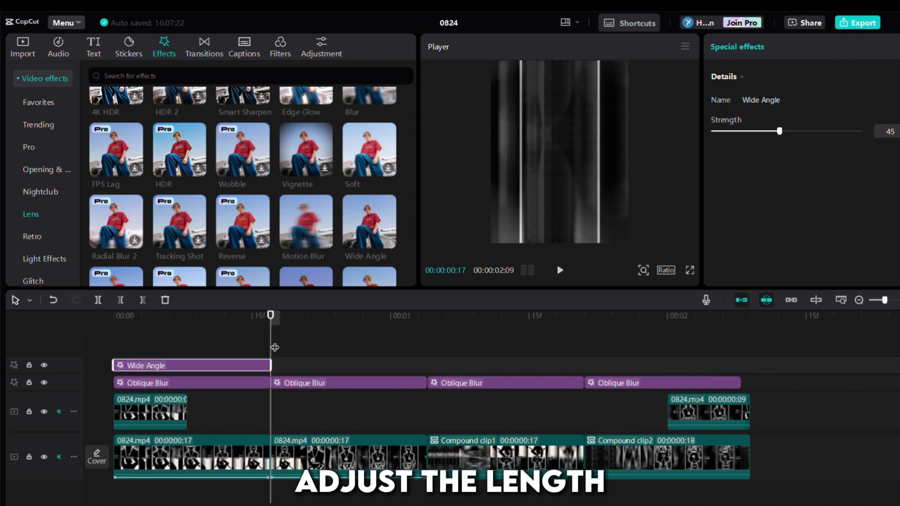
Step: Keyframe the Wide Angle effect's Strength at 100 at its beginning and 0 at its end
click(262, 348)
click(899, 131)
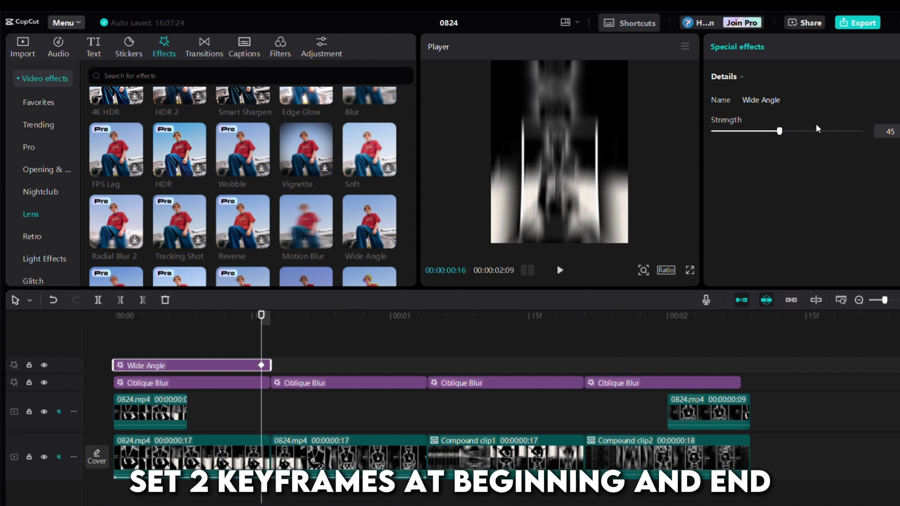
drag(271, 348, 113, 357)
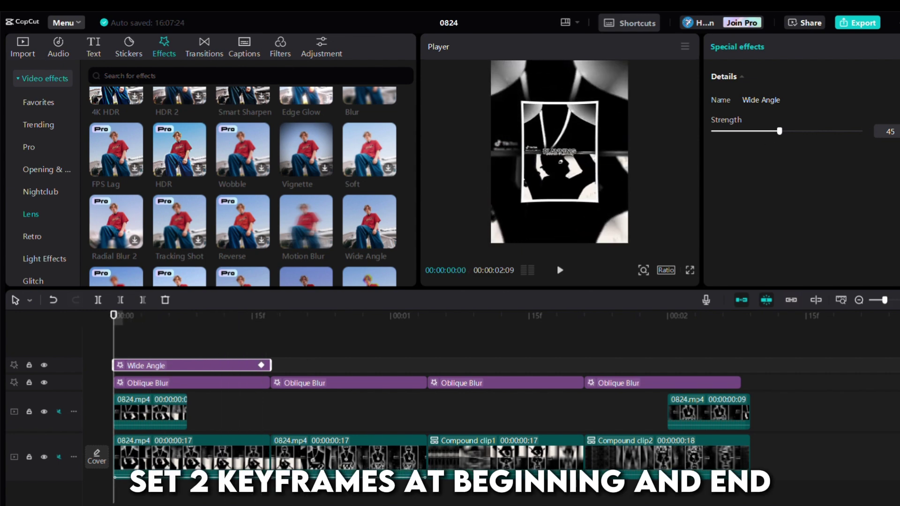
drag(788, 131, 864, 132)
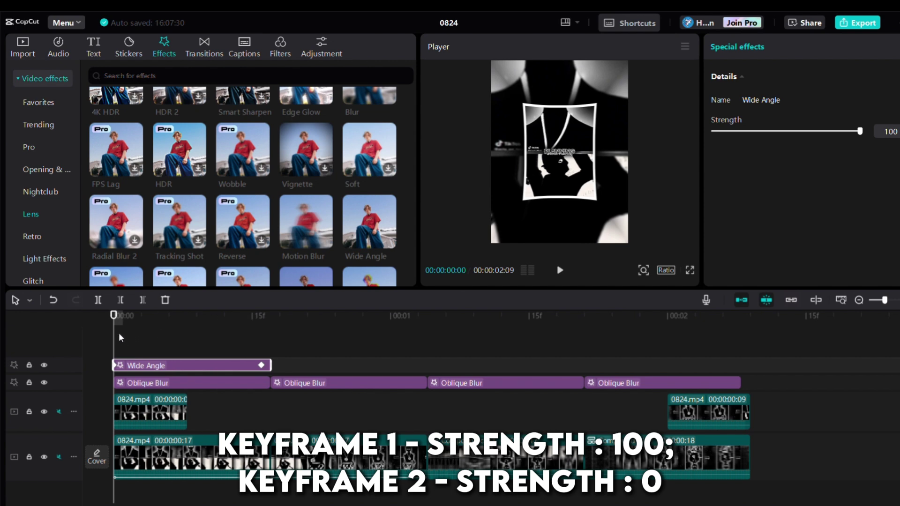
drag(119, 333, 262, 351)
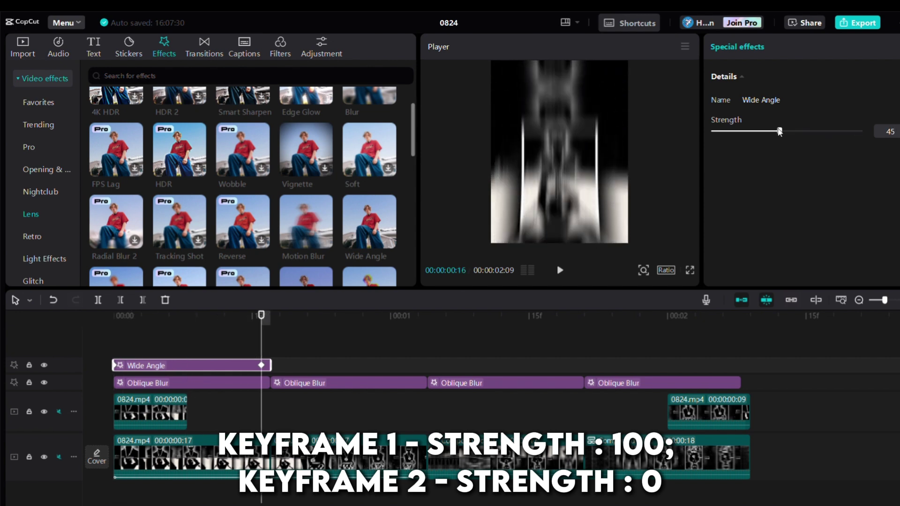
drag(780, 132, 636, 137)
click(270, 359)
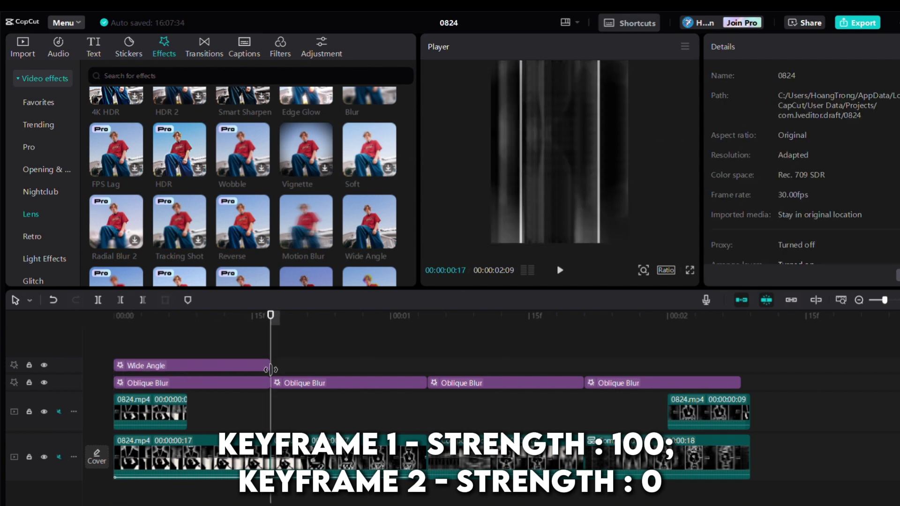
Step: Copy the keyframed Wide Angle effect to the other three segments and extend the last copy to the end of the sequence
click(258, 367)
key(ctrl+c)
key(ctrl+v)
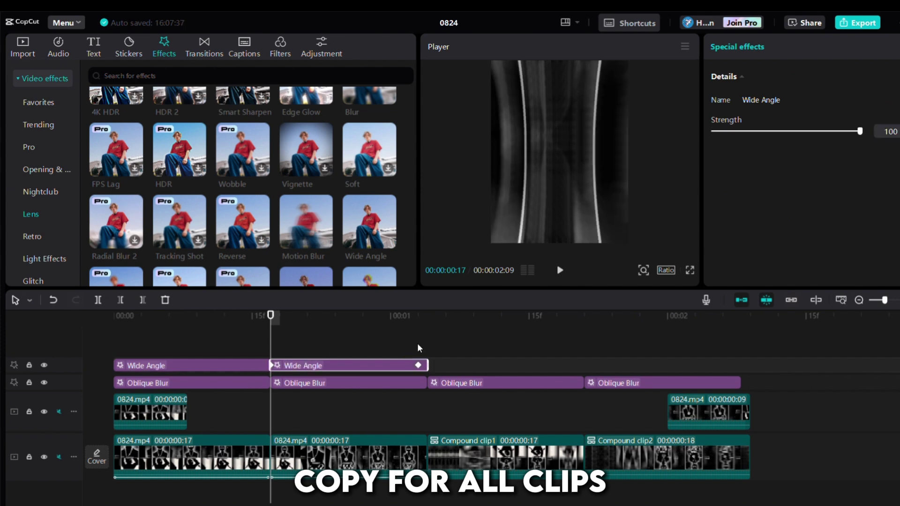
click(428, 347)
key(ctrl+v)
key(space)
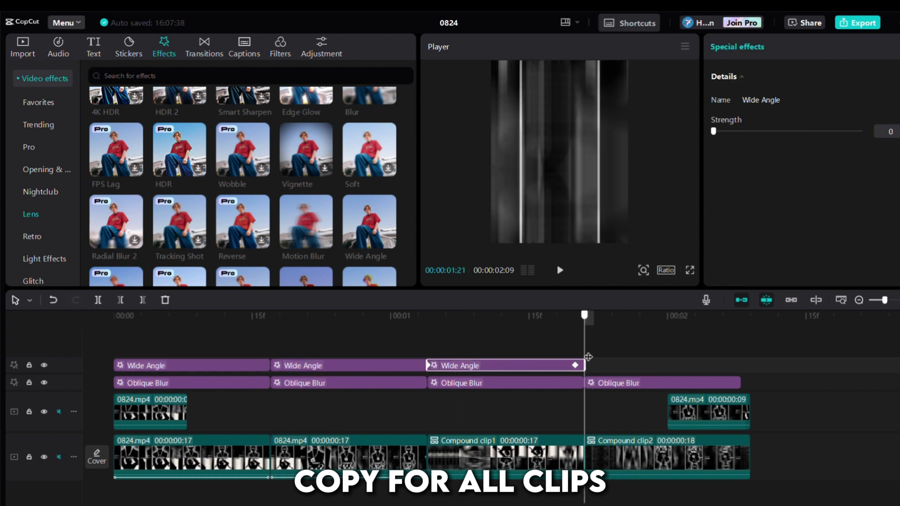
key(ctrl+v)
drag(744, 371, 753, 371)
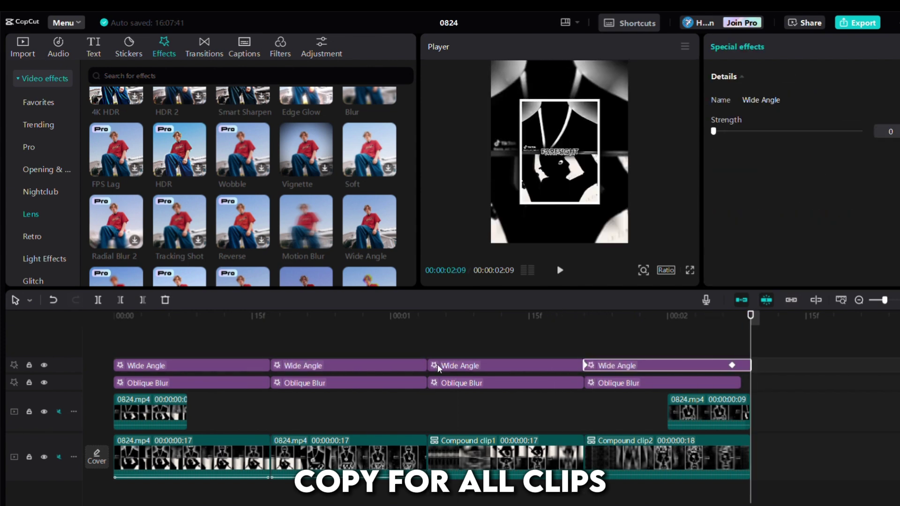
Step: Play the sequence from the start to check the Wide Angle effects
click(151, 355)
key(Home)
click(565, 277)
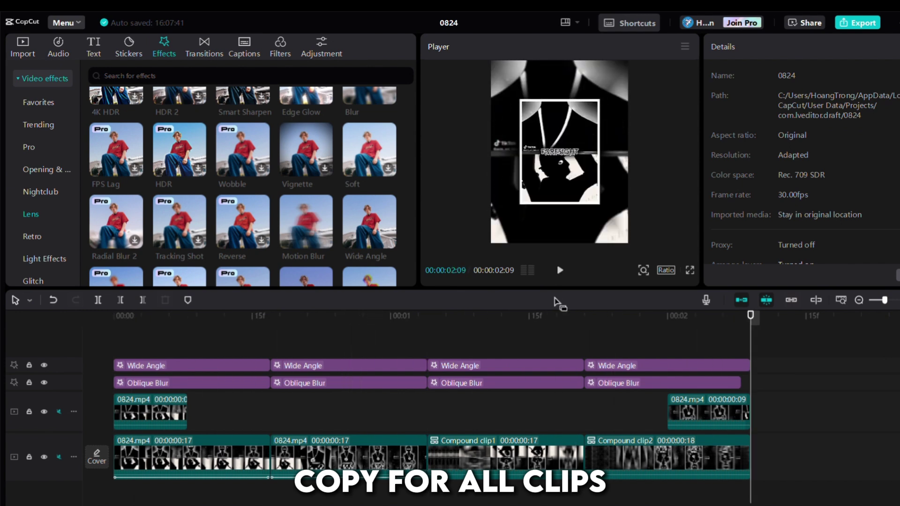
Step: Add a custom adjustment above the effects at the start of the sequence and trim it to the end of the first segment
drag(138, 342, 9, 370)
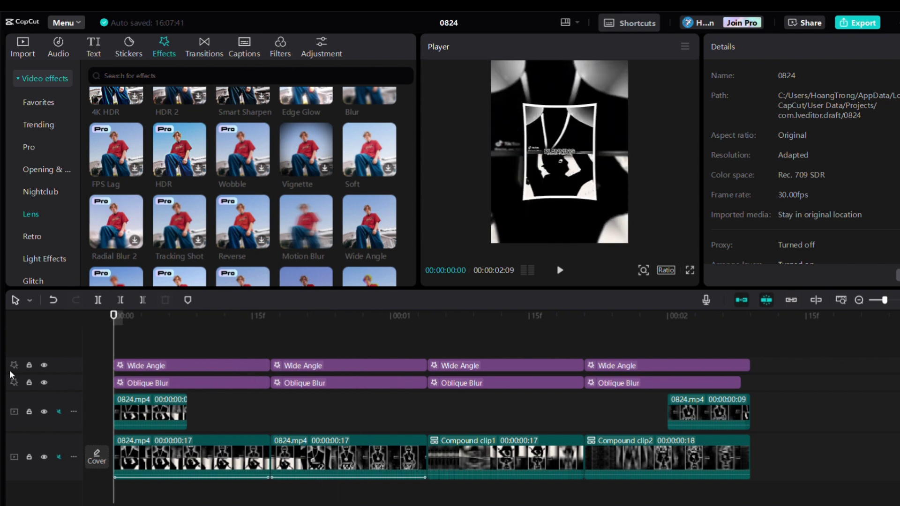
click(23, 45)
click(320, 47)
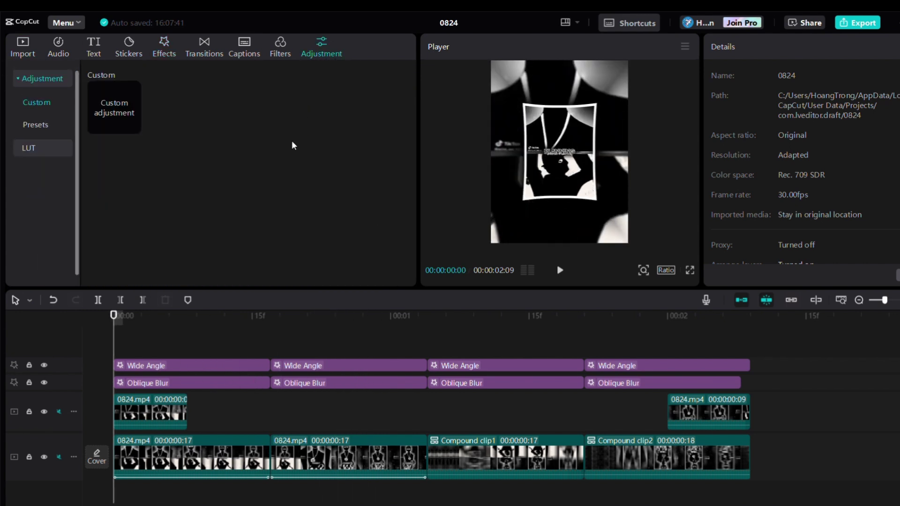
drag(121, 102, 111, 329)
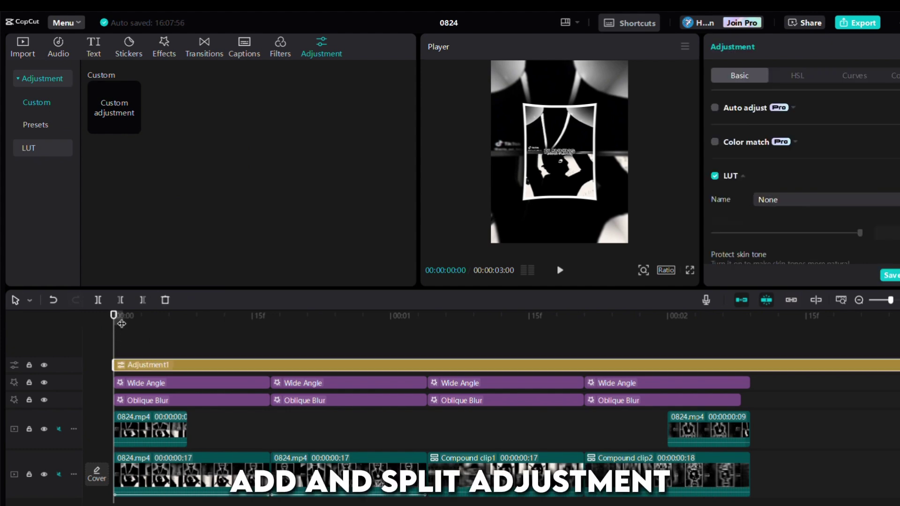
drag(121, 334, 268, 350)
click(144, 303)
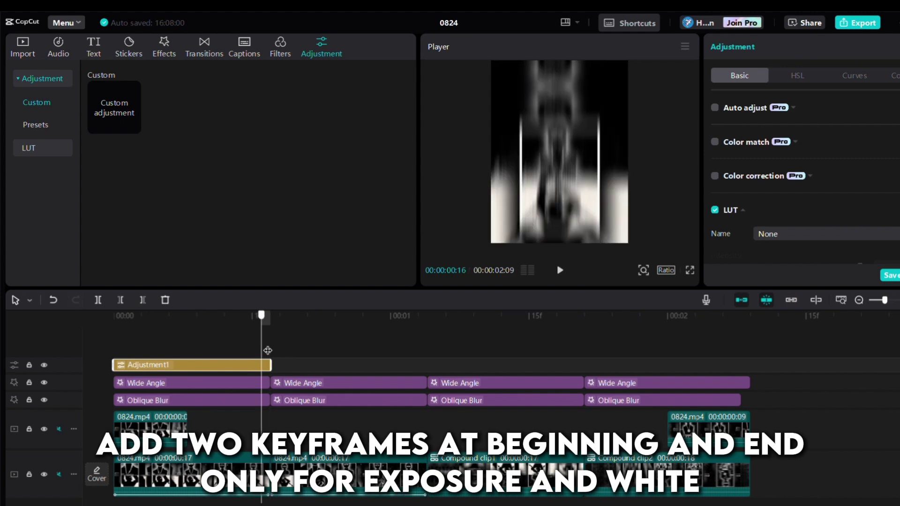
Step: Add keyframes for Exposure and Whites only, both at 0, at the last frame of the adjustment
scroll(802, 179, down, 4)
scroll(875, 185, down, 2)
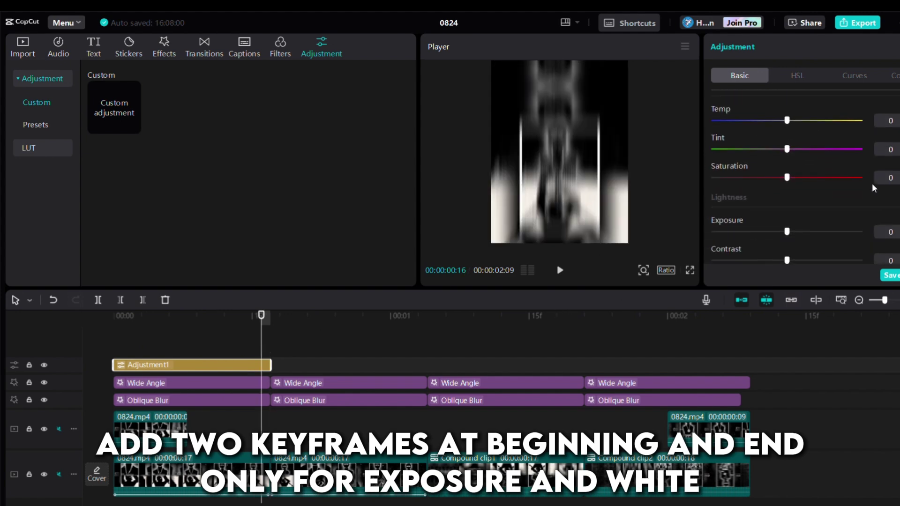
scroll(875, 184, down, 3)
scroll(739, 152, up, 1)
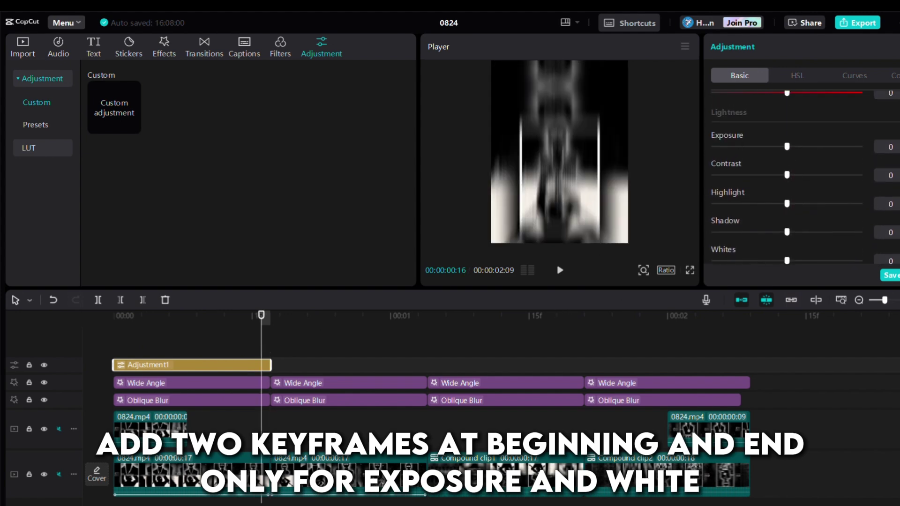
scroll(759, 185, down, 1)
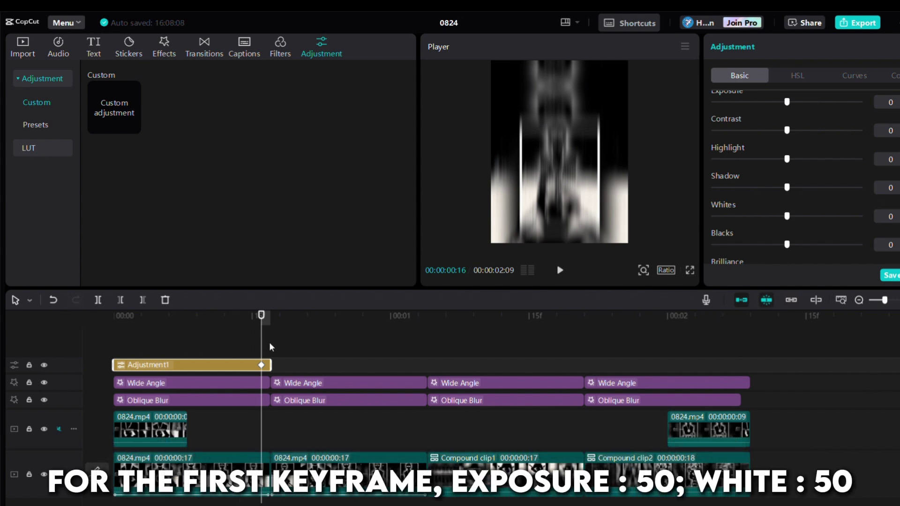
Step: Keyframe Exposure at 50 and Whites at 50 at the beginning of the adjustment
drag(263, 351, 123, 355)
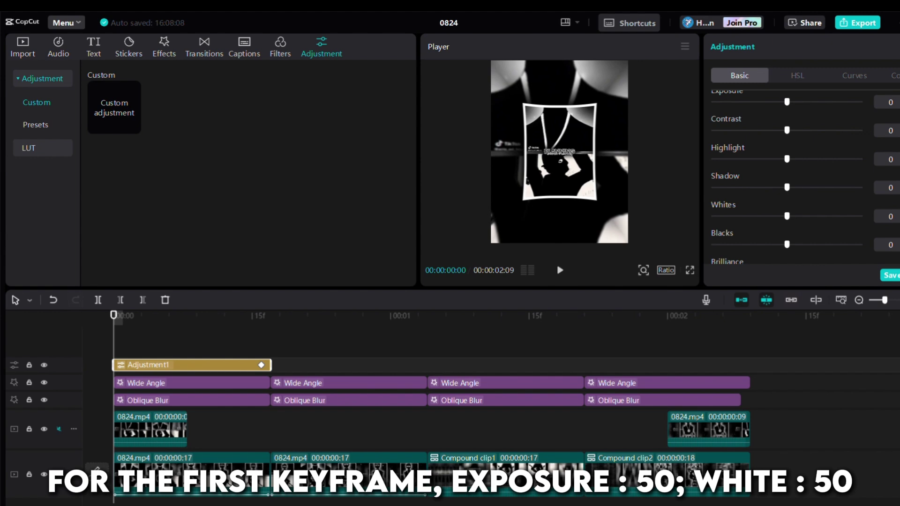
scroll(797, 178, up, 1)
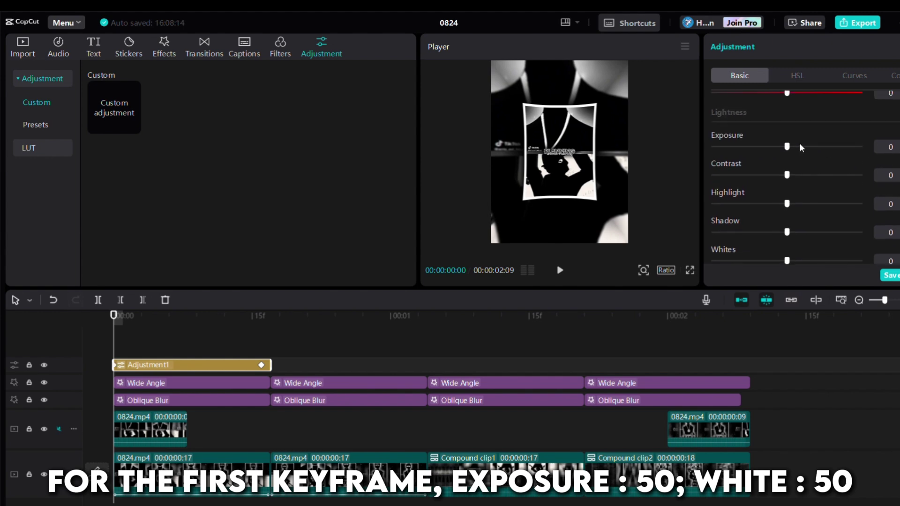
drag(800, 148, 862, 146)
scroll(821, 197, down, 1)
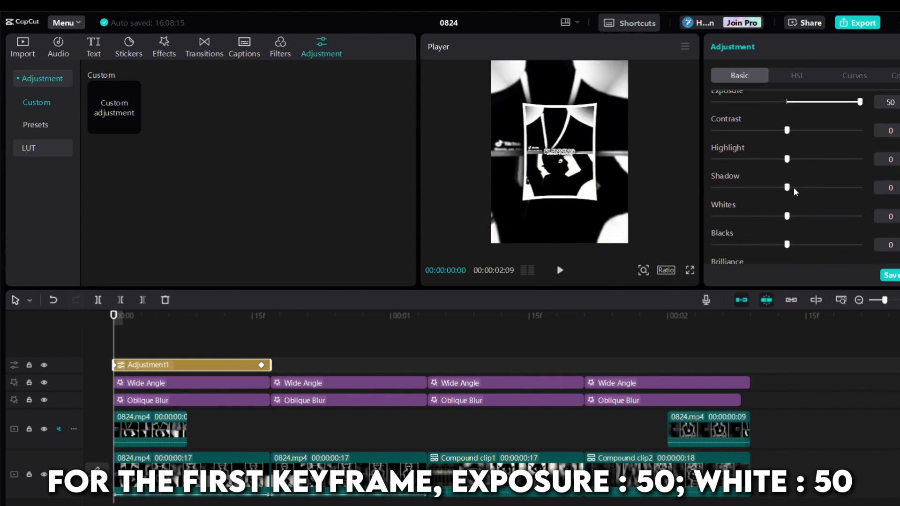
drag(788, 215, 862, 217)
Step: Show the adjustment's keyframe animation, apply the Ease out 1 graph to both Exposure and Whites, and hide the curves again
right_click(179, 368)
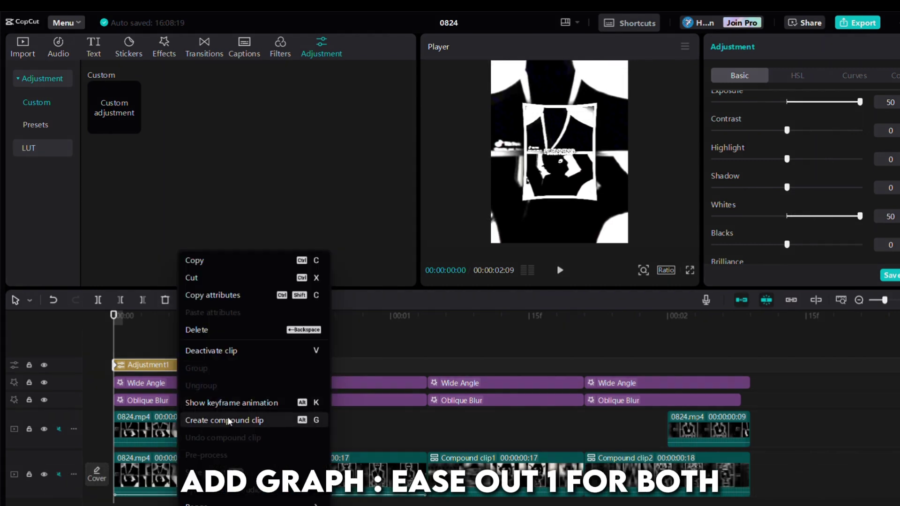
click(235, 402)
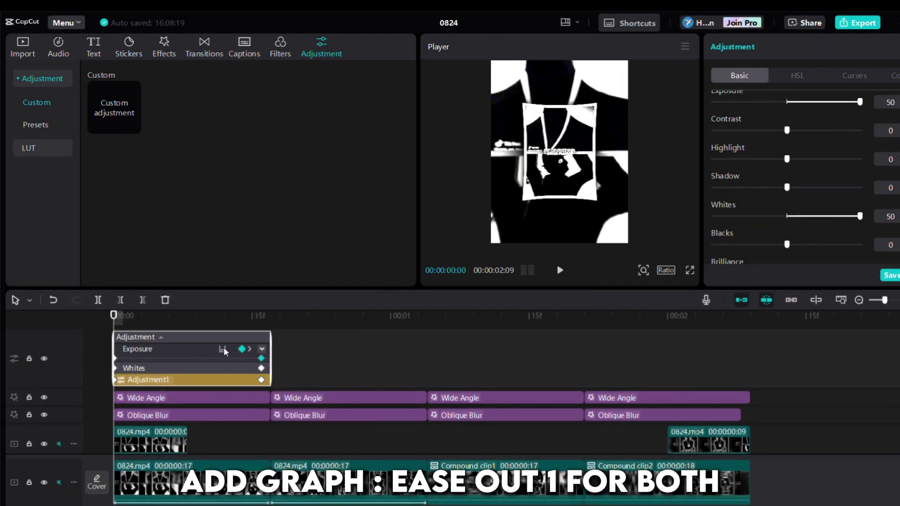
click(474, 354)
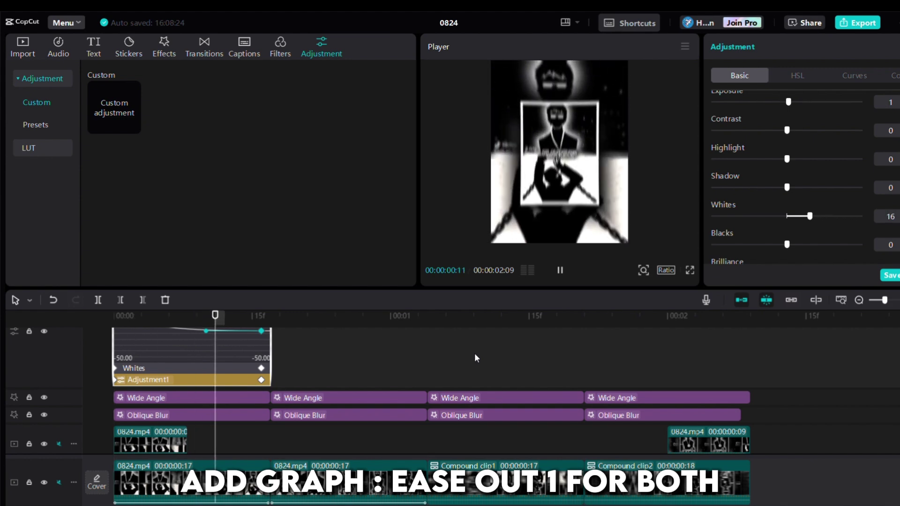
scroll(230, 382, up, 2)
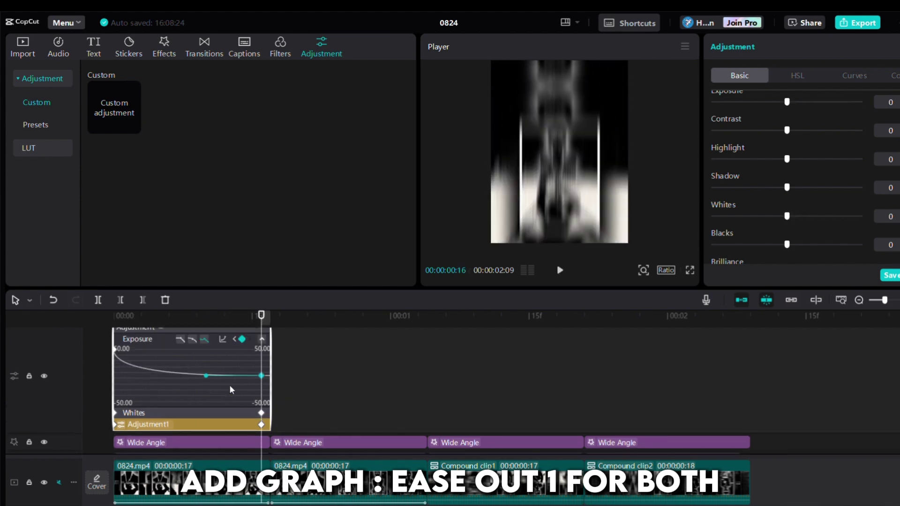
click(234, 413)
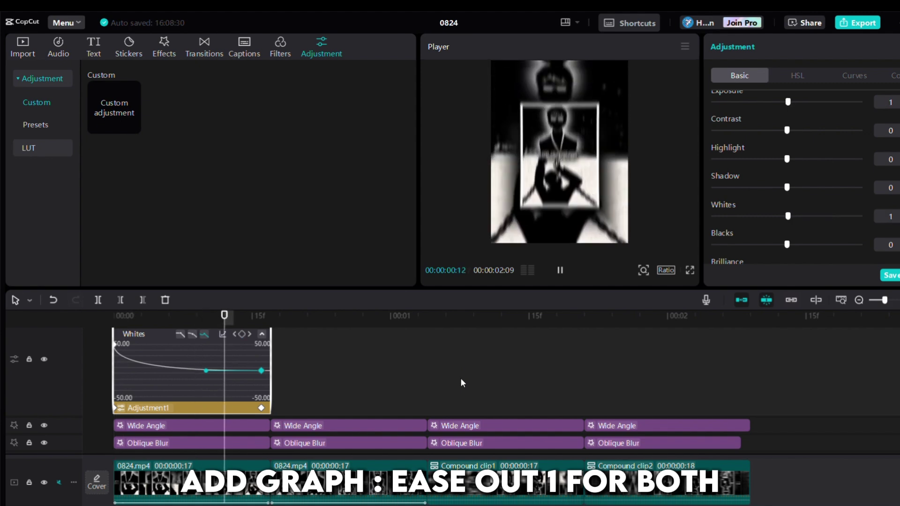
right_click(224, 412)
click(252, 403)
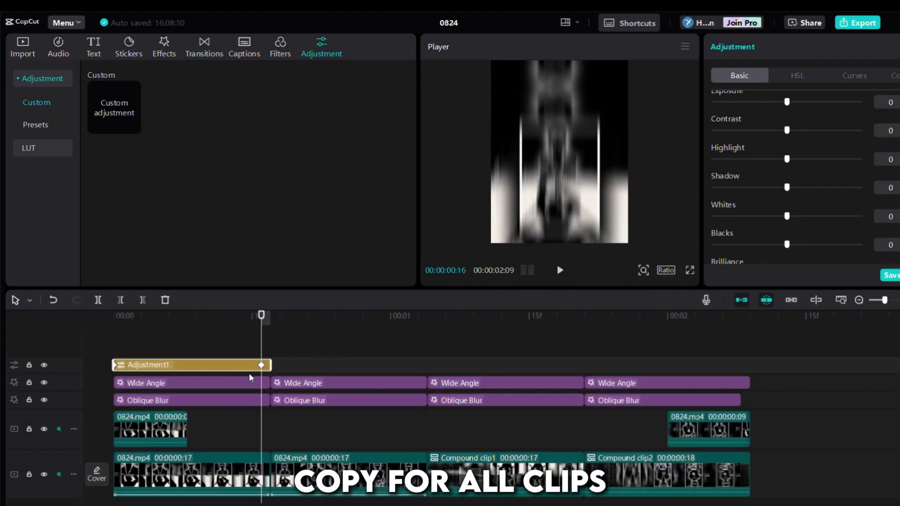
Step: Copy the keyframed adjustment over the other three segments, placing the copies end to end
click(269, 355)
key(ctrl+v)
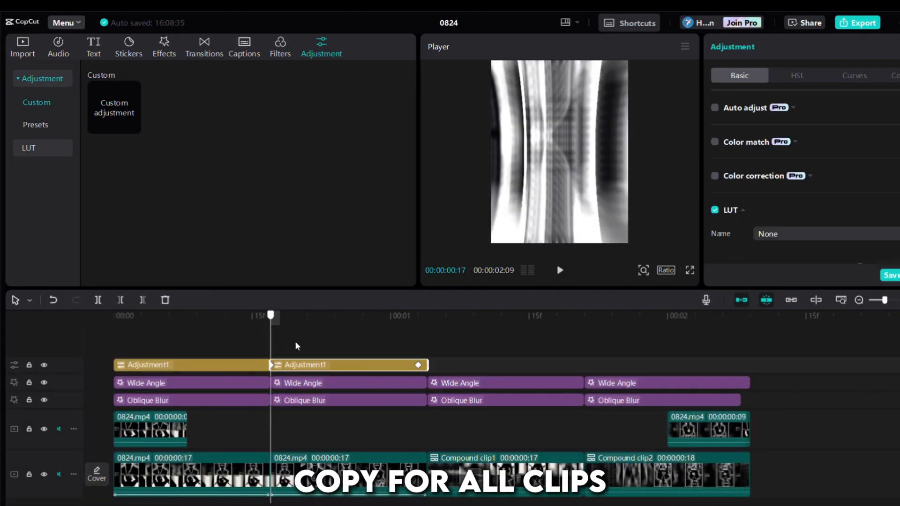
key(ctrl+v)
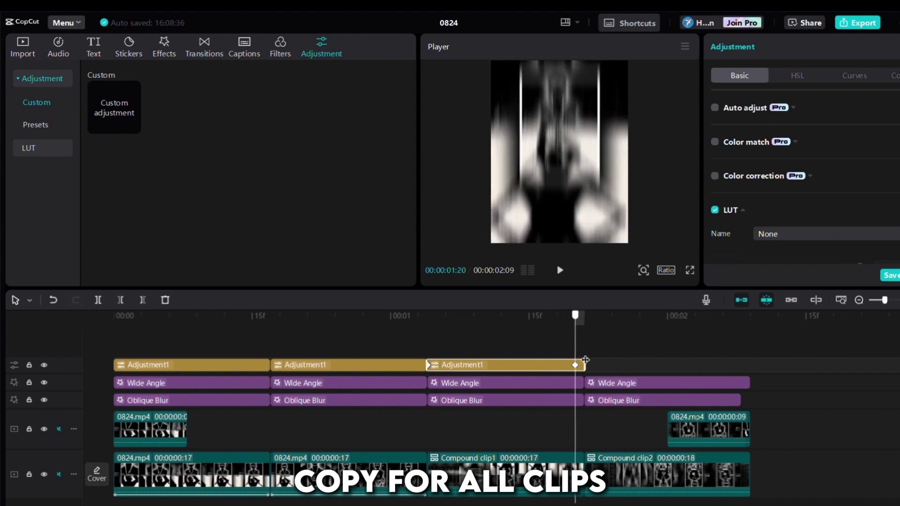
click(595, 360)
key(ctrl+v)
Step: Play the complete sequence from the start to check the adjustment flashes
drag(696, 360, 87, 346)
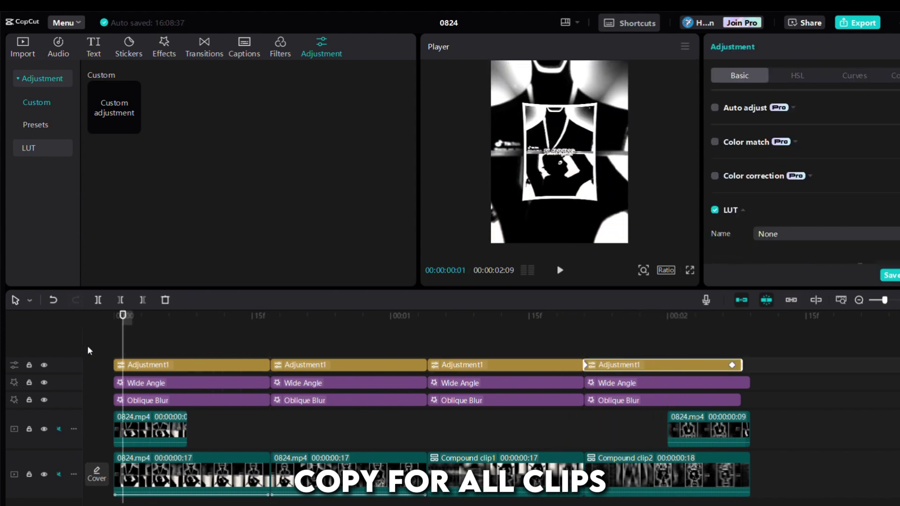
click(154, 346)
drag(153, 346, 106, 357)
click(571, 278)
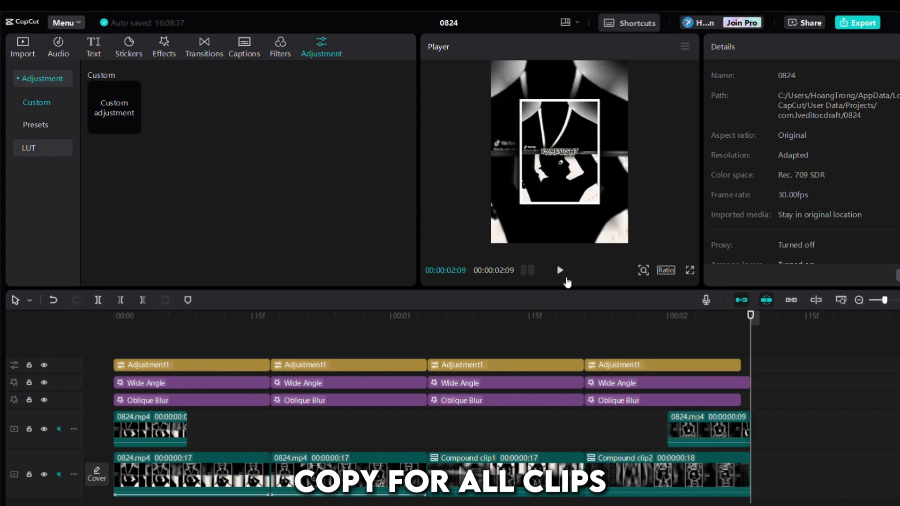
Step: Scrub through the finished sequence and start exporting the video
drag(181, 346, 754, 403)
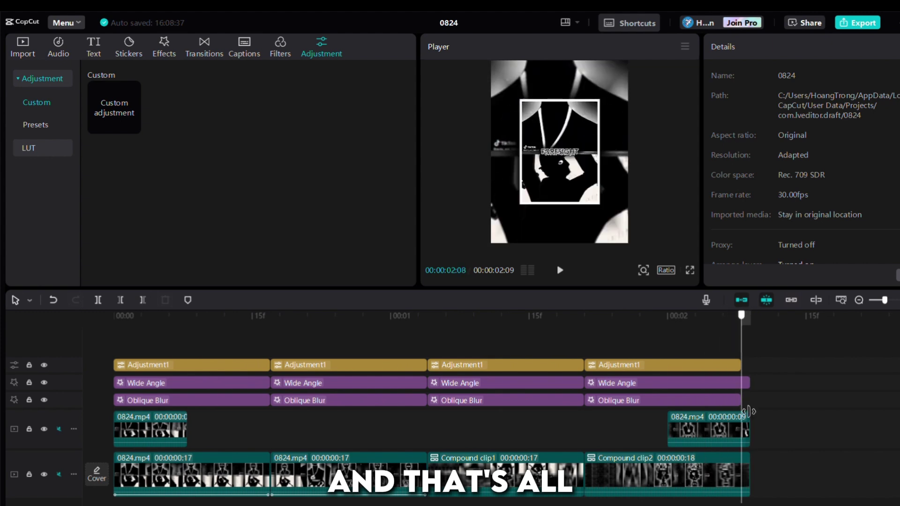
click(705, 409)
click(848, 25)
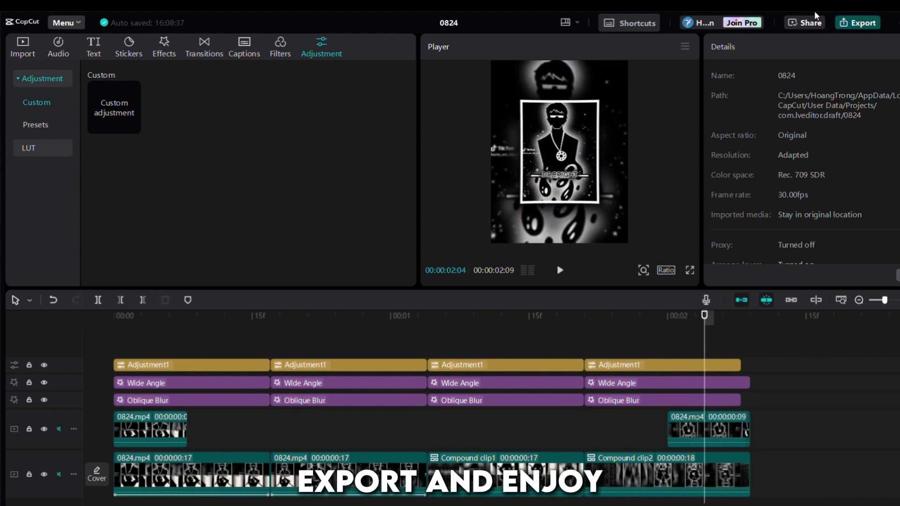